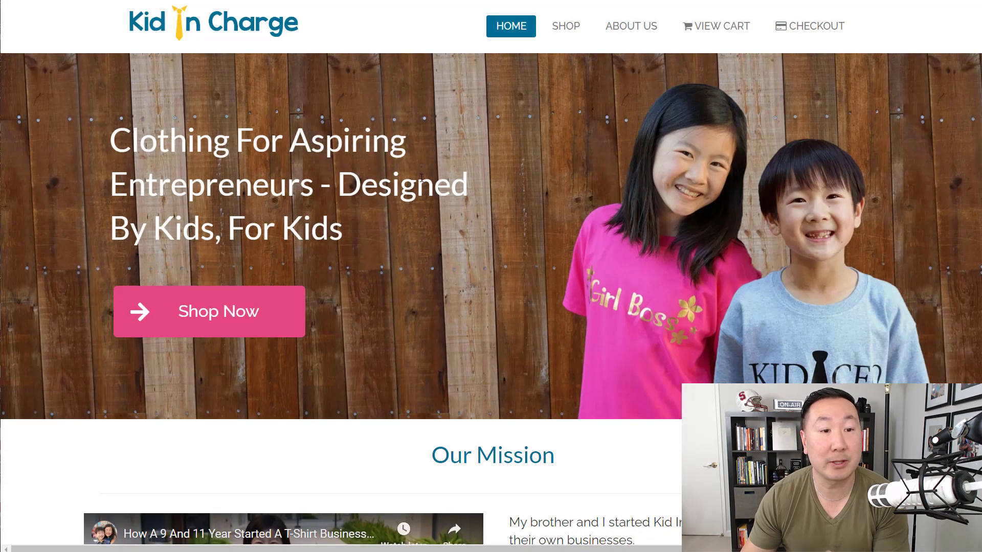
Look through the Kid In Charge store's homepage, including its mission section and featured T-shirts
{"action": "scroll", "coordinate": [422, 179], "scroll_direction": "down", "scroll_amount": 7}
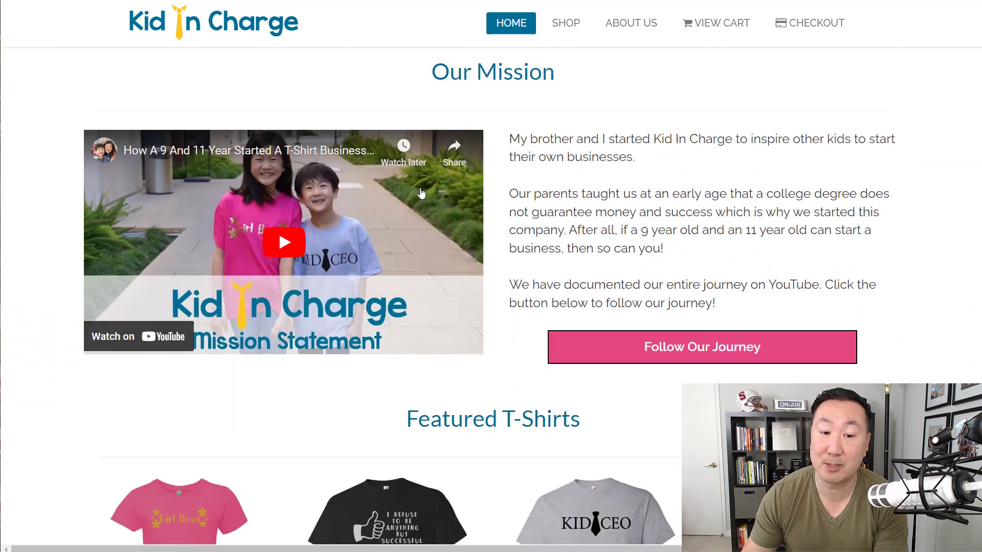
{"action": "scroll", "coordinate": [421, 193], "scroll_direction": "down", "scroll_amount": 7}
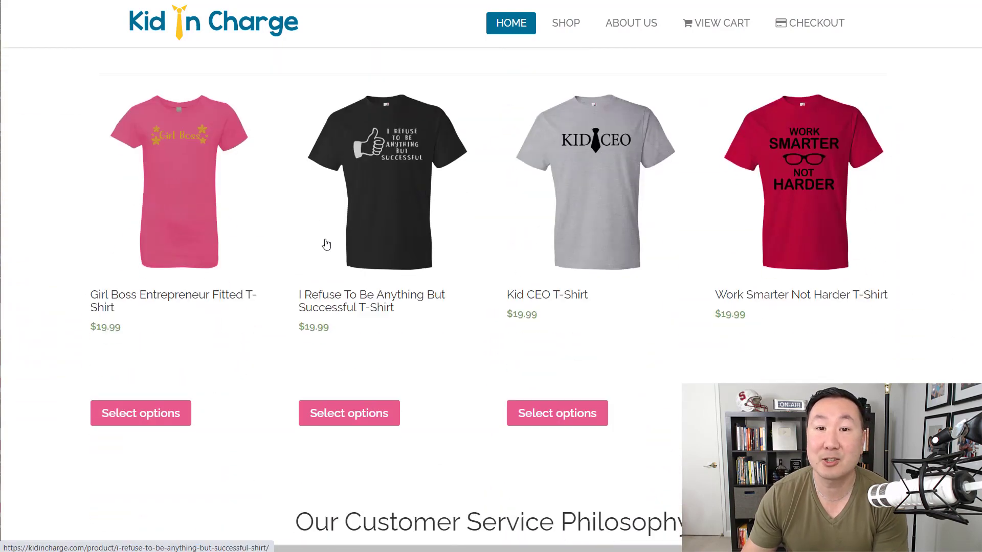
{"action": "scroll", "coordinate": [332, 248], "scroll_direction": "down", "scroll_amount": 10}
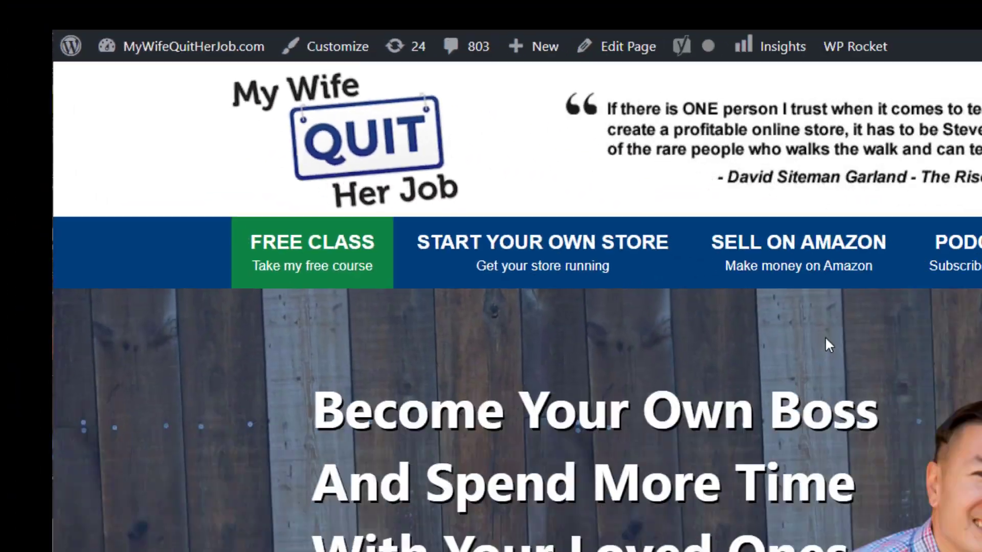
Open Bluehost through the affiliate banner in the MyWifeQuitHerJob.com footer and choose the Basic hosting plan at $2.95/mo
{"action": "scroll", "coordinate": [477, 202], "scroll_direction": "down", "scroll_amount": 15}
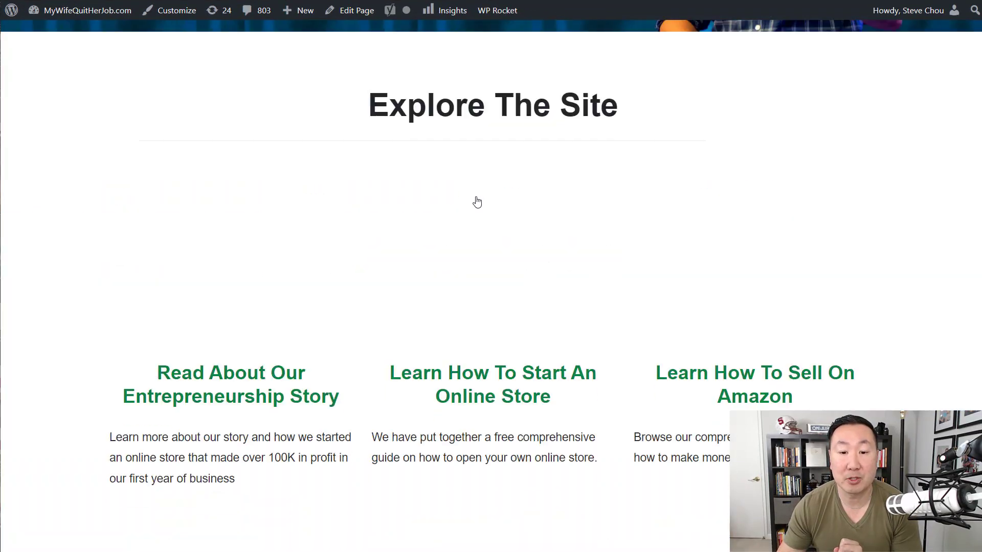
{"action": "scroll", "coordinate": [477, 202], "scroll_direction": "down", "scroll_amount": 20}
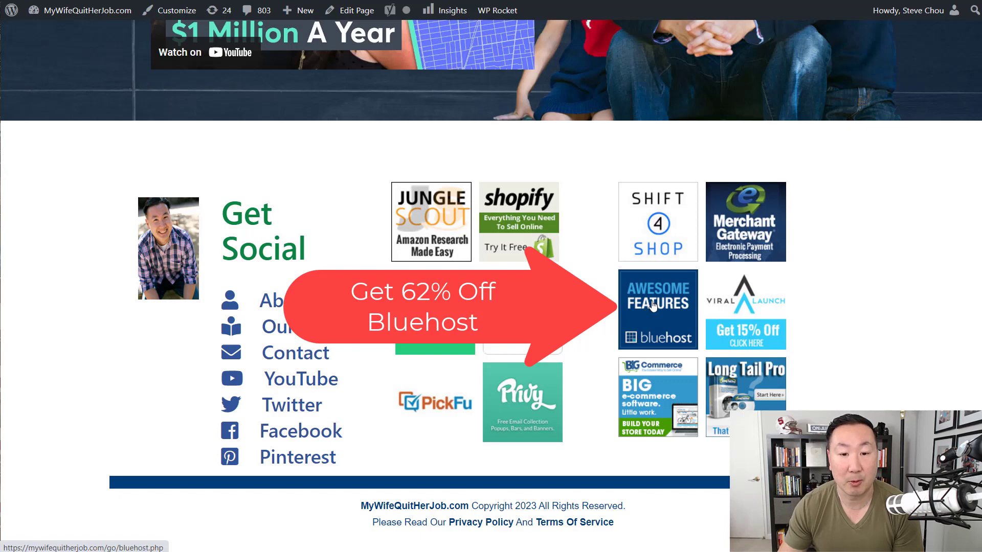
{"action": "left_click", "coordinate": [652, 306]}
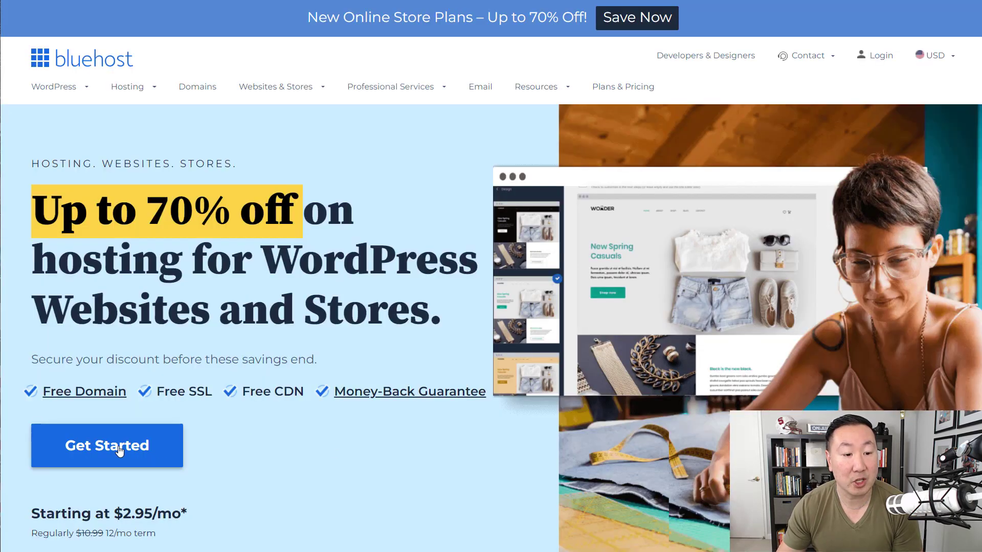
{"action": "left_click", "coordinate": [118, 450]}
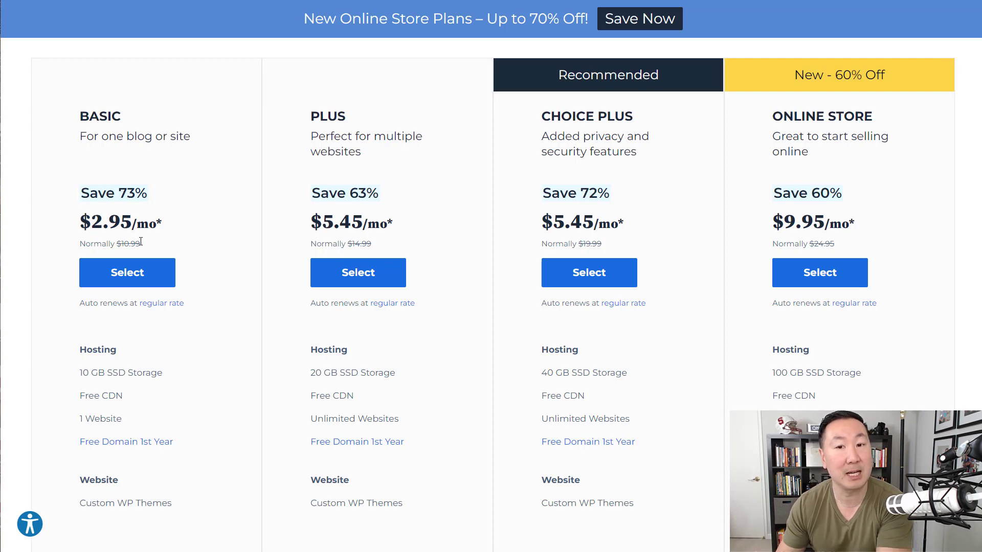
{"action": "left_click", "coordinate": [128, 274]}
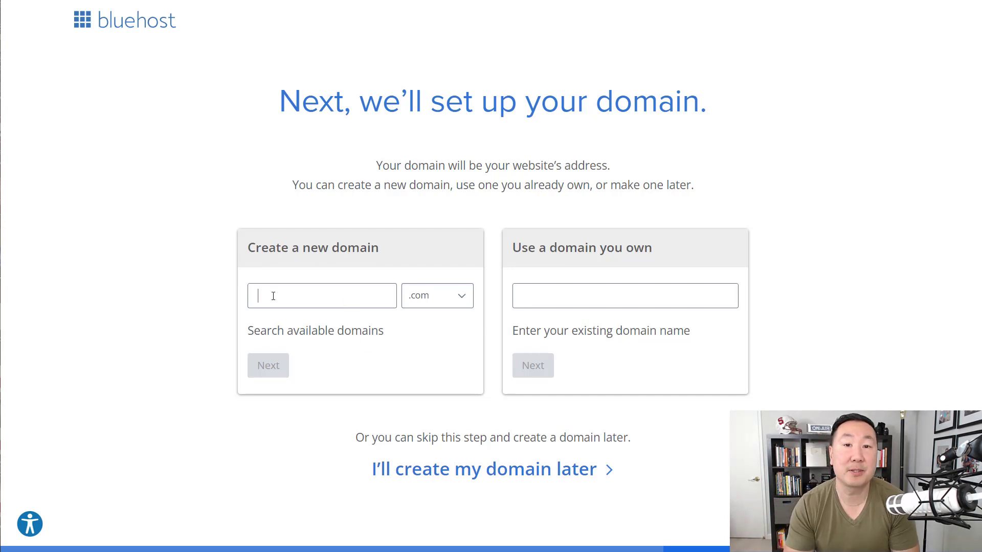
Request the new domain mywooexample.com for the hosting plan
{"action": "type", "text": "m"}
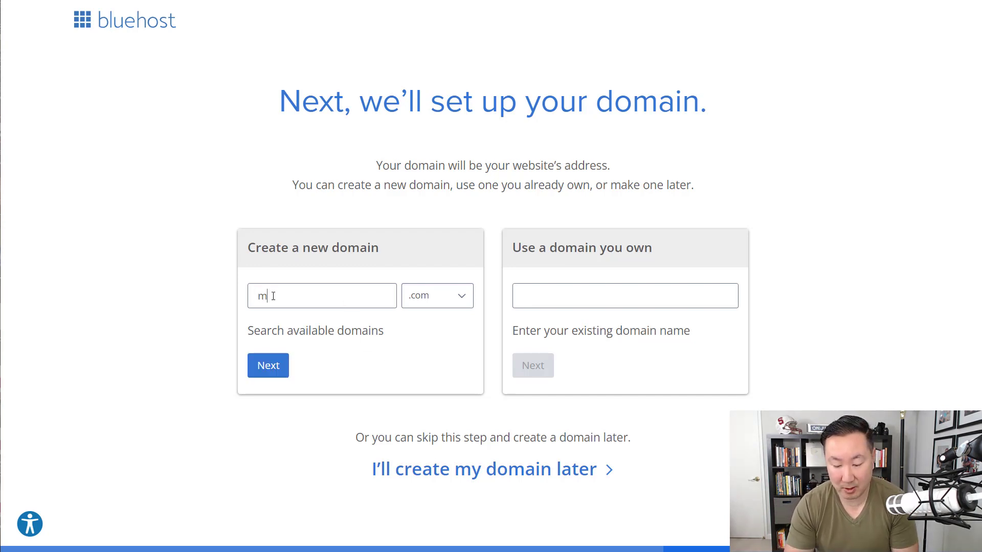
{"action": "type", "text": "ywooexample"}
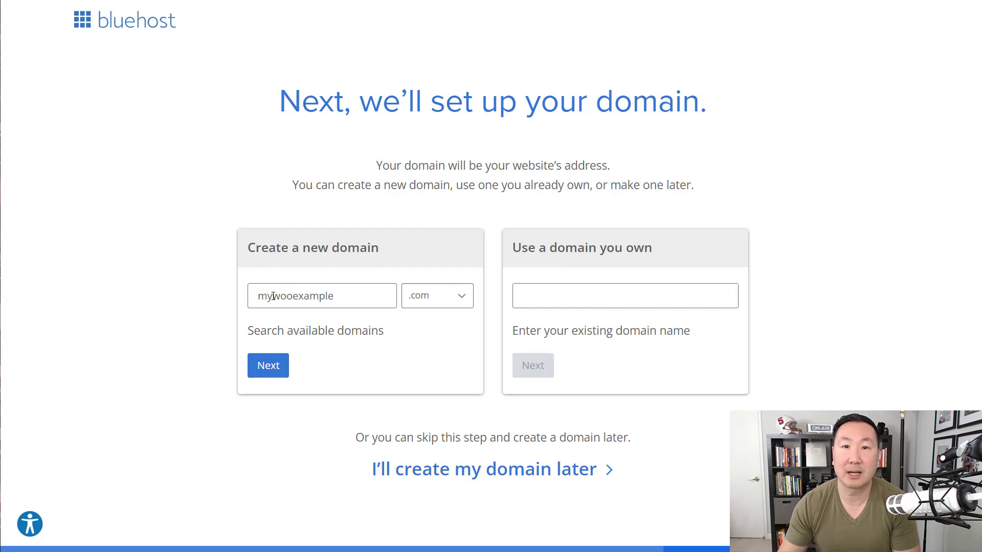
{"action": "left_click", "coordinate": [269, 373]}
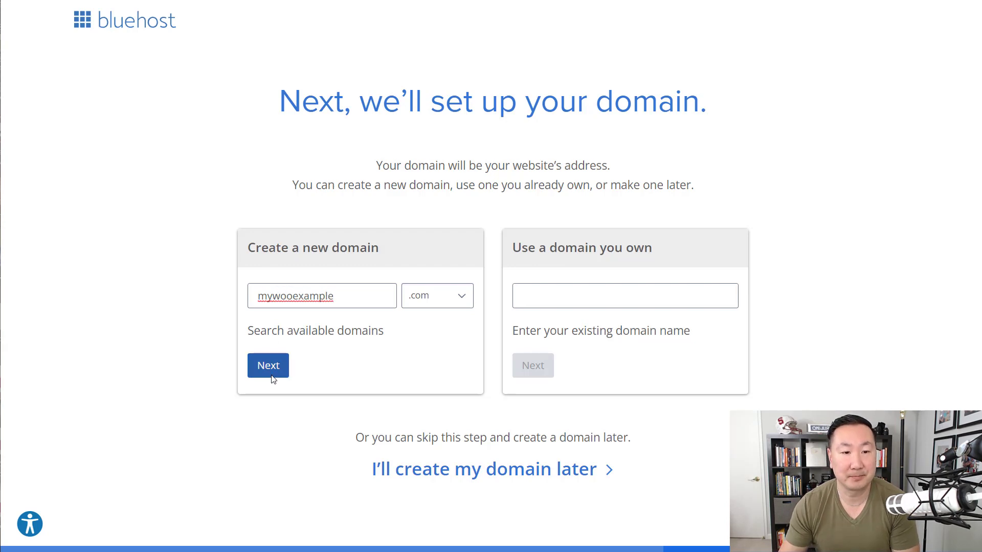
Fill in the account holder's first name and last name in the account information
{"action": "scroll", "coordinate": [453, 338], "scroll_direction": "down", "scroll_amount": 3}
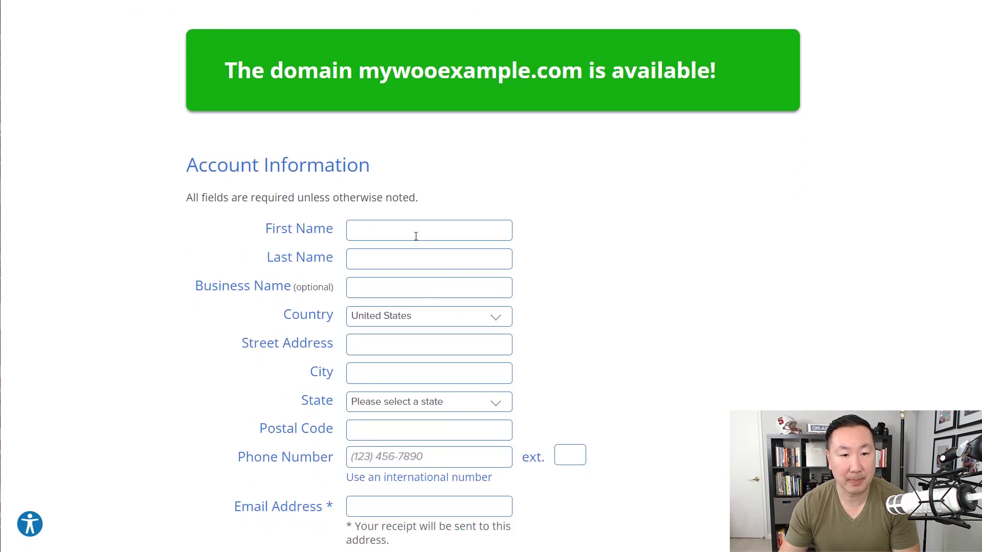
{"action": "type", "text": "Steve Ch"}
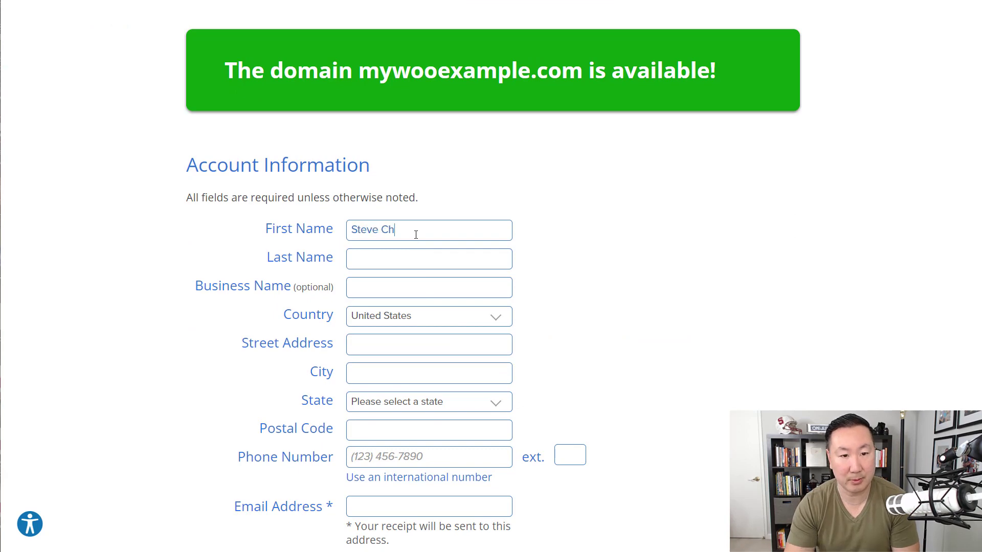
{"action": "key", "text": "BackSpace"}
{"action": "key", "text": "BackSpace"}
{"action": "key", "text": "BackSpace"}
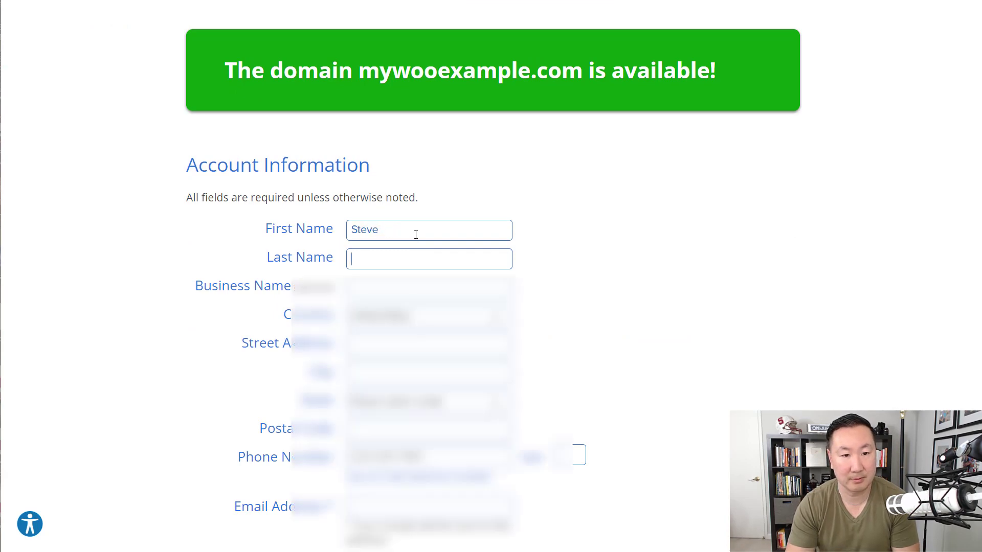
{"action": "type", "text": "Chou"}
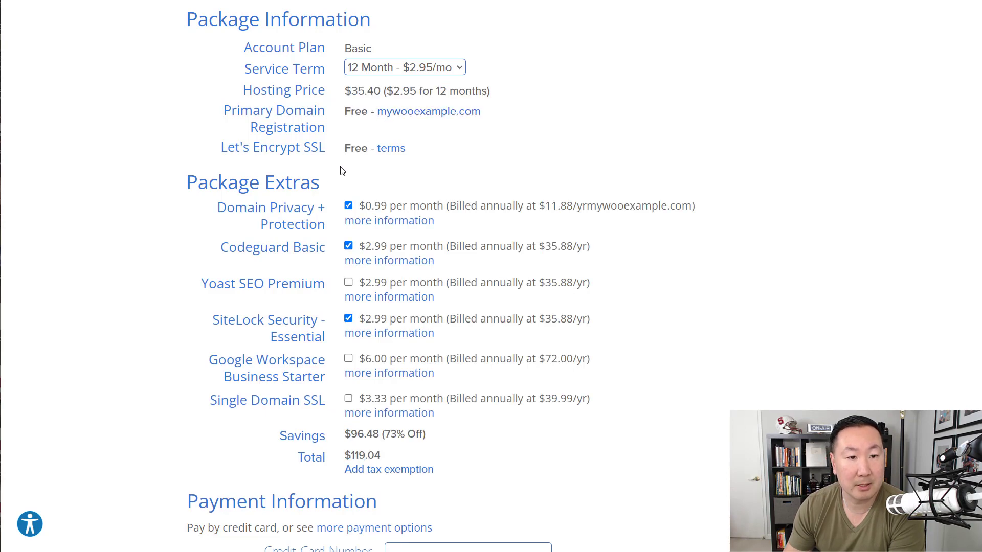
Remove the Domain Privacy + Protection, Codeguard Basic and SiteLock Security - Essential extras from the package
{"action": "left_click", "coordinate": [348, 206]}
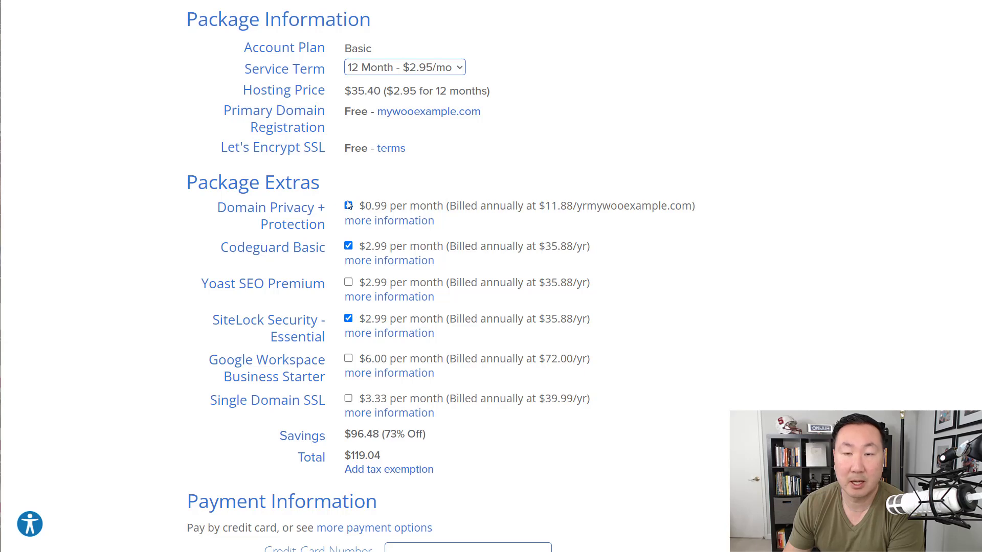
{"action": "left_click", "coordinate": [349, 206]}
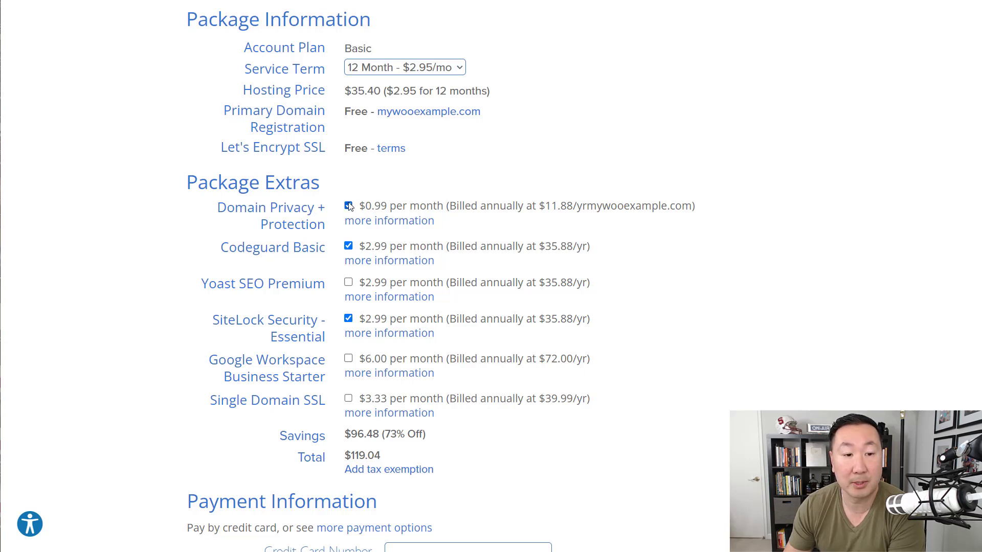
{"action": "left_click", "coordinate": [348, 206]}
{"action": "left_click", "coordinate": [625, 221]}
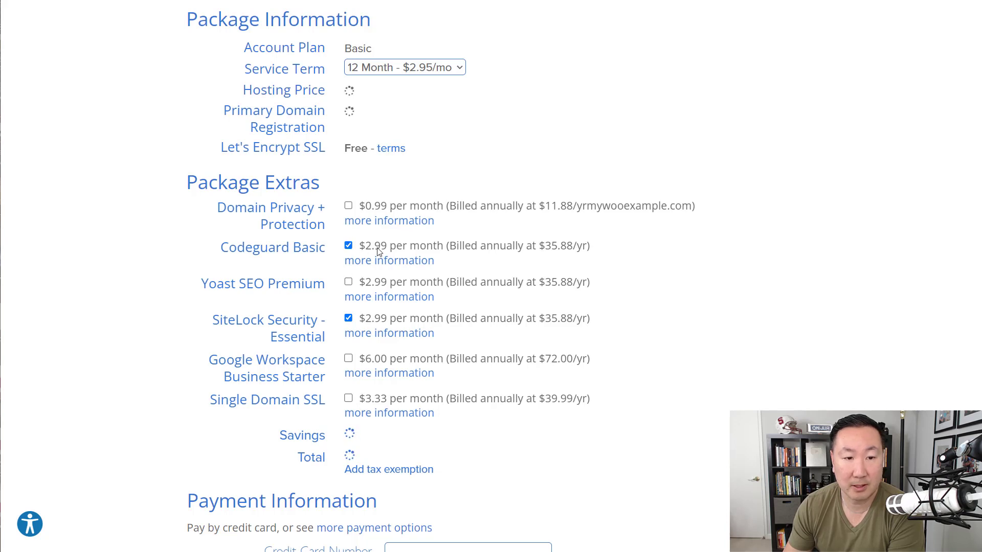
{"action": "left_click", "coordinate": [348, 246]}
{"action": "left_click", "coordinate": [348, 318]}
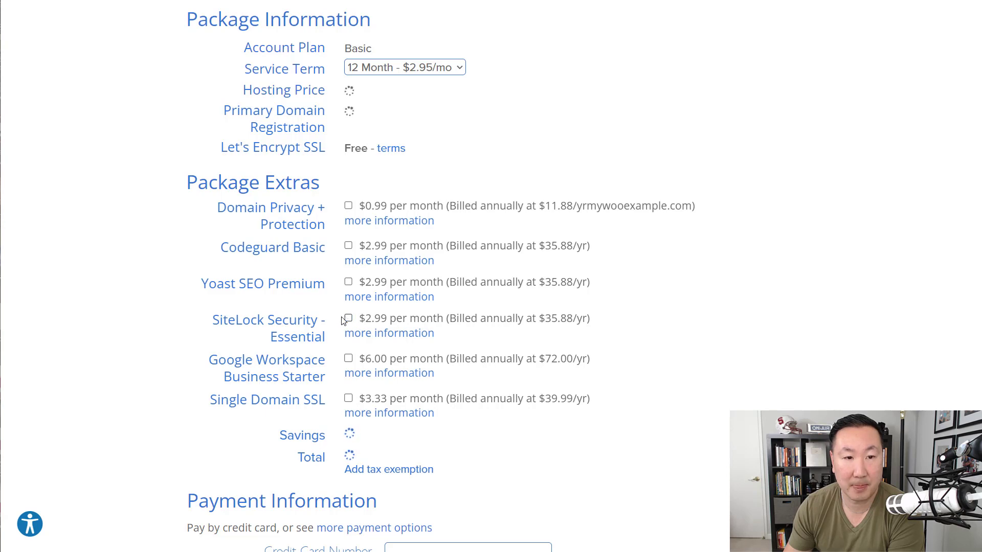
Fill in the credit card details and submit the order, opting out of phone communications
{"action": "scroll", "coordinate": [154, 310], "scroll_direction": "down", "scroll_amount": 1}
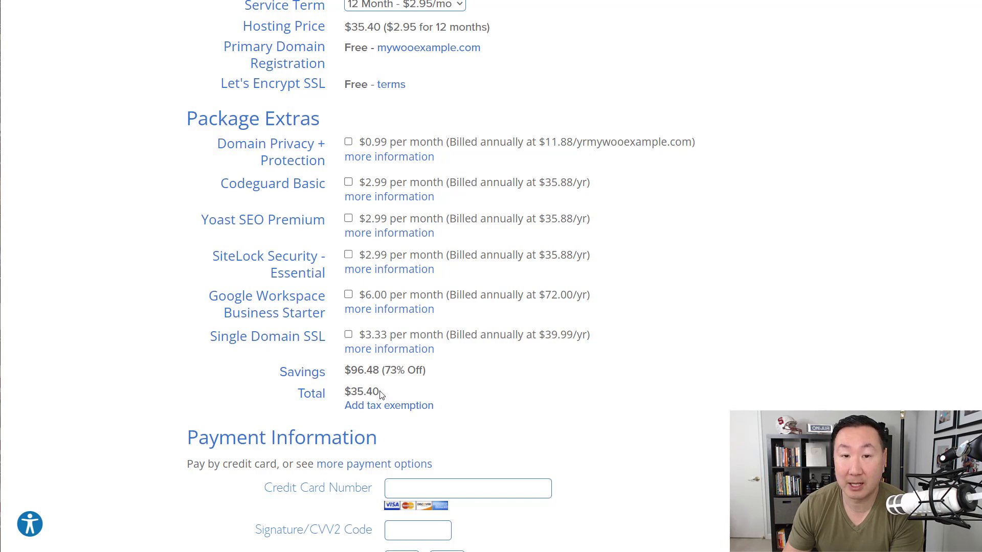
{"action": "scroll", "coordinate": [432, 369], "scroll_direction": "down", "scroll_amount": 5}
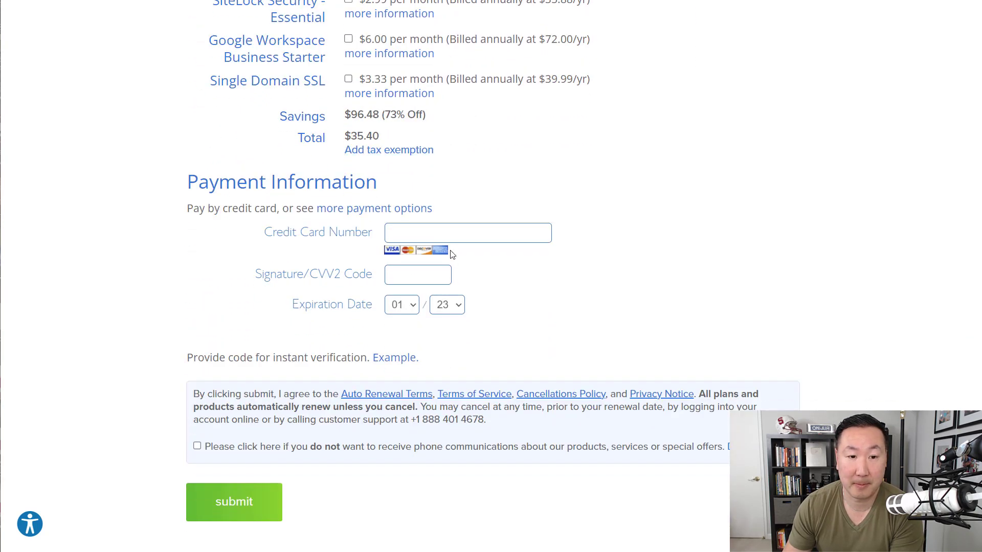
{"action": "left_click", "coordinate": [462, 231]}
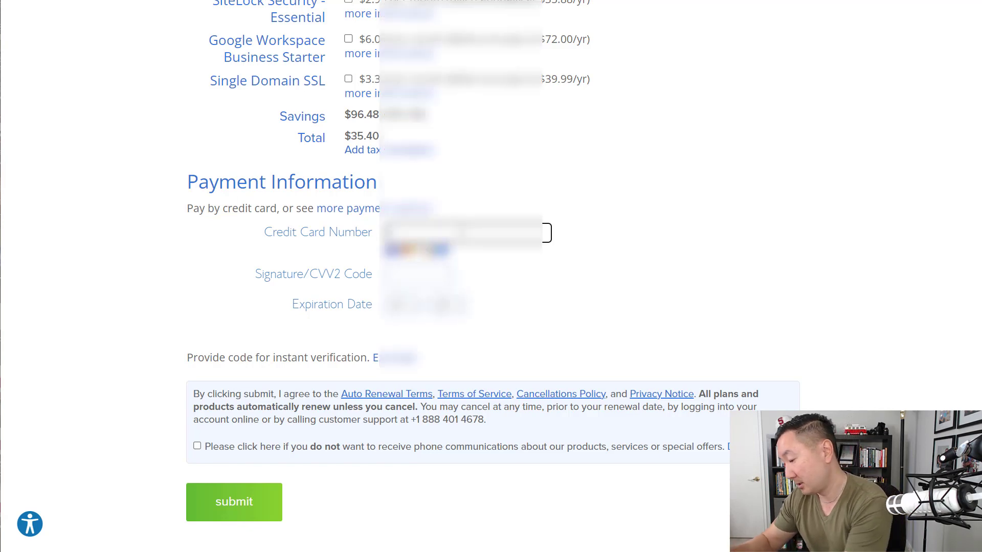
{"action": "left_click", "coordinate": [248, 447]}
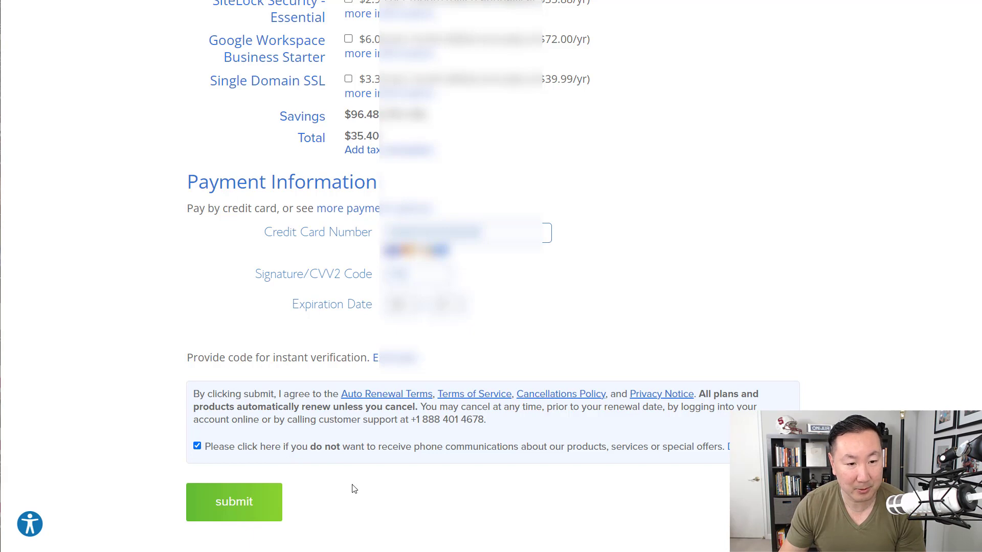
{"action": "scroll", "coordinate": [218, 424], "scroll_direction": "down", "scroll_amount": 2}
{"action": "left_click", "coordinate": [225, 391]}
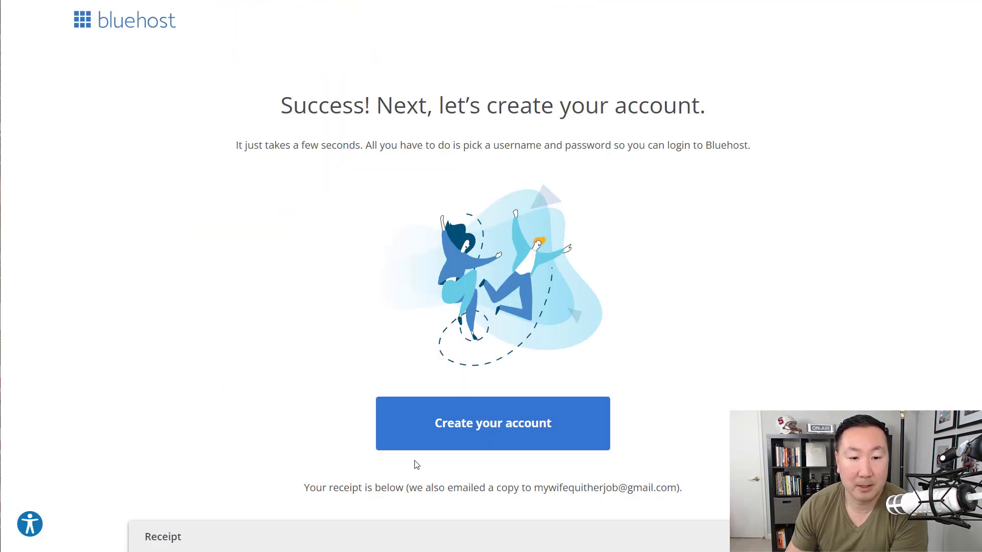
Create the Bluehost account for mywooexample.com by entering and retyping the account password and agreeing to the terms
{"action": "left_click", "coordinate": [480, 426]}
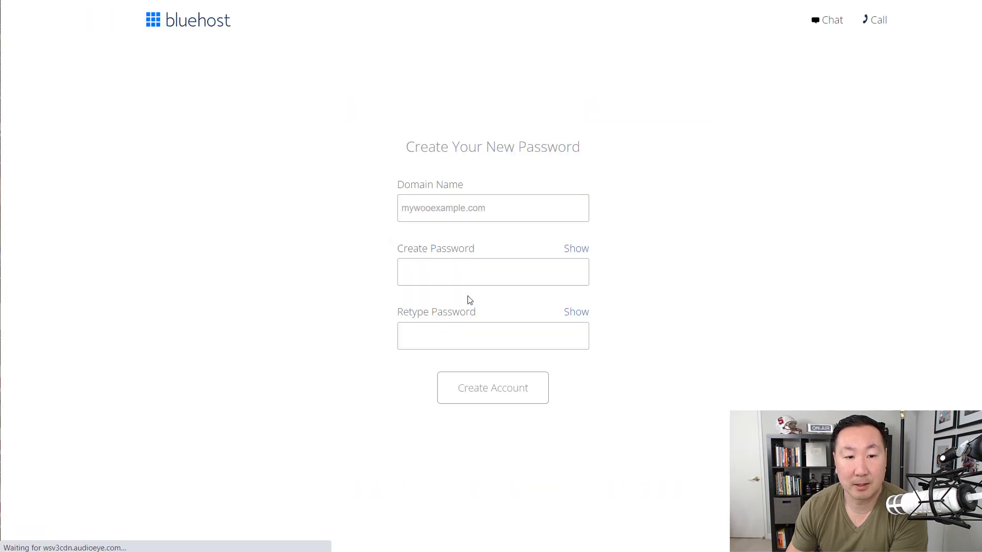
{"action": "left_click", "coordinate": [478, 275]}
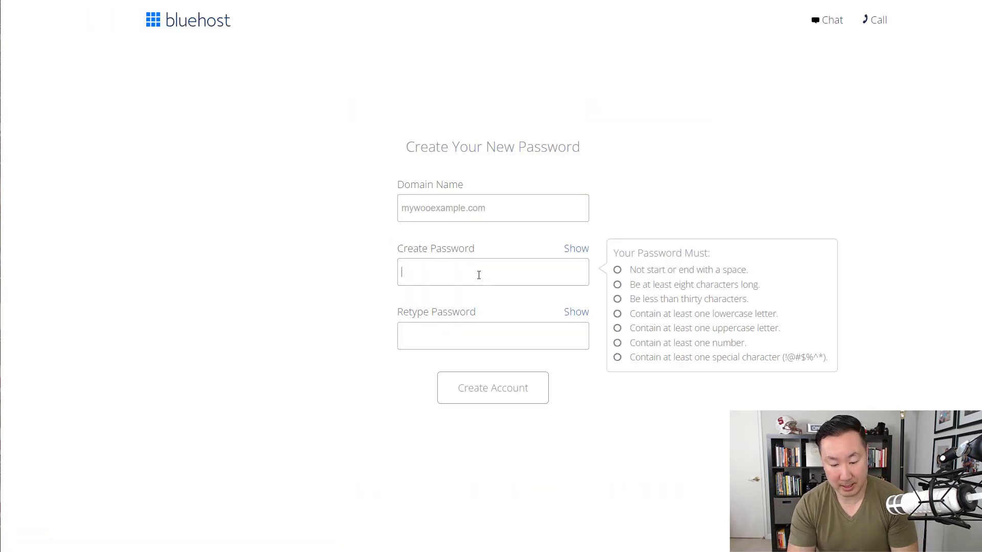
{"action": "type", "text": "•••••••••••"}
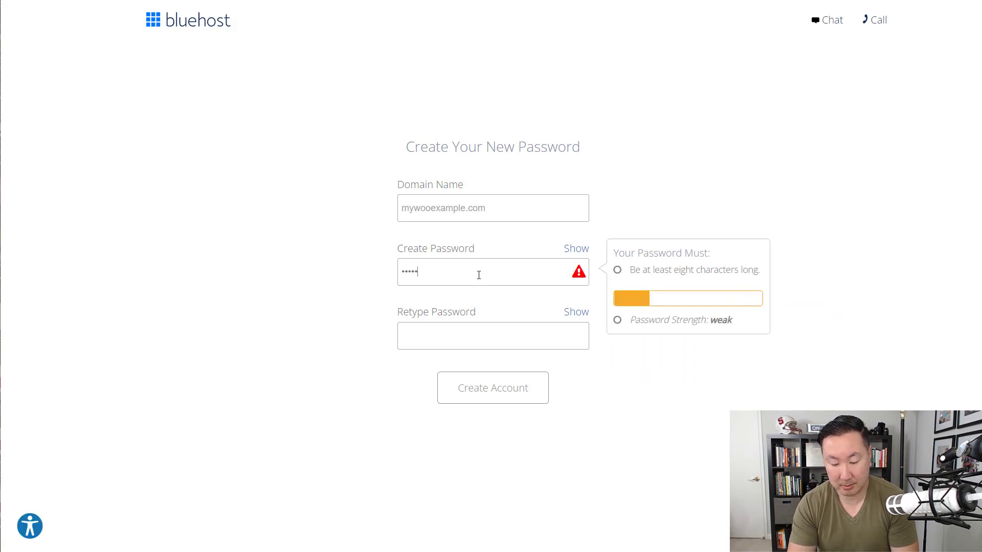
{"action": "type", "text": "••"}
{"action": "key", "text": "Tab"}
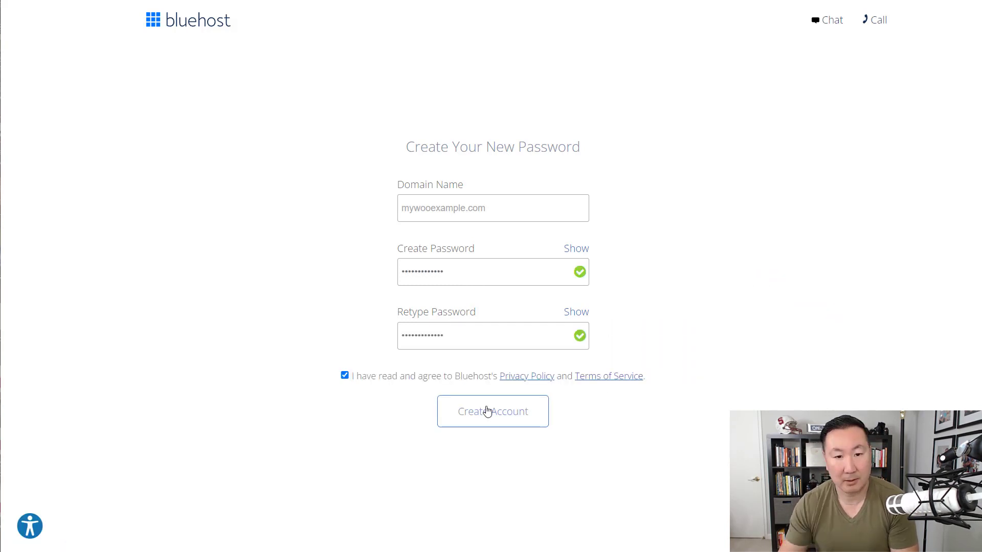
{"action": "left_click", "coordinate": [487, 411]}
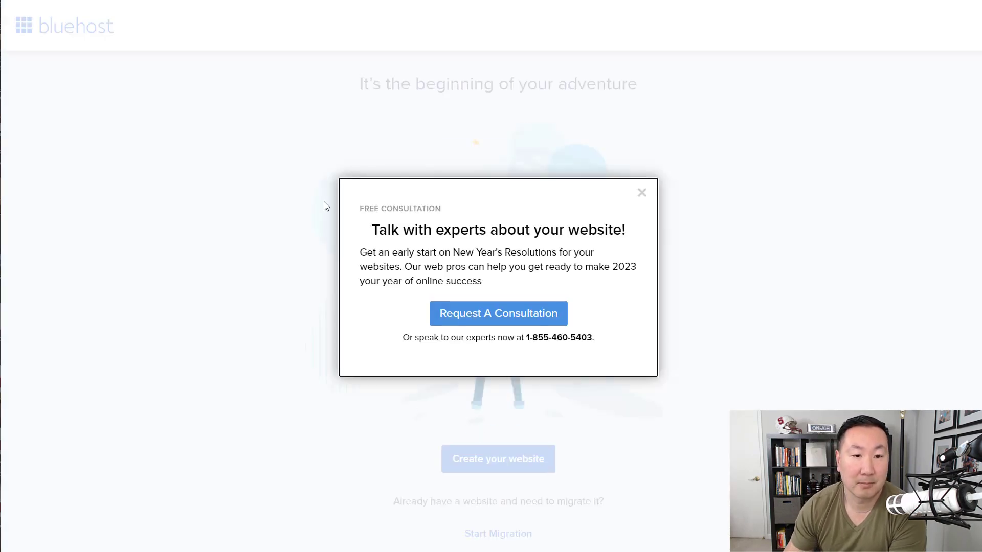
Dismiss the consultation offer and start creating a Store website, skipping the help-level and site-type questions
{"action": "left_click", "coordinate": [641, 193]}
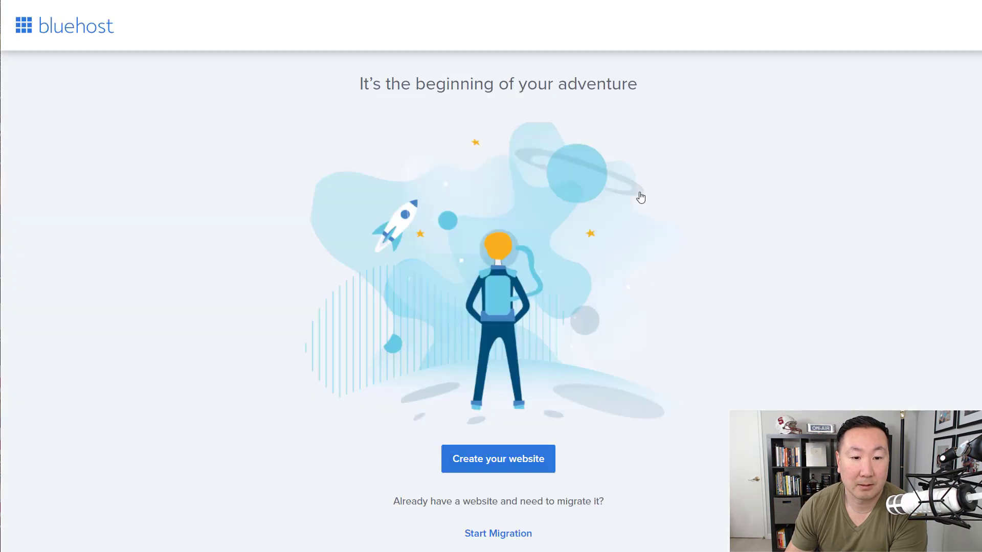
{"action": "left_click", "coordinate": [503, 462]}
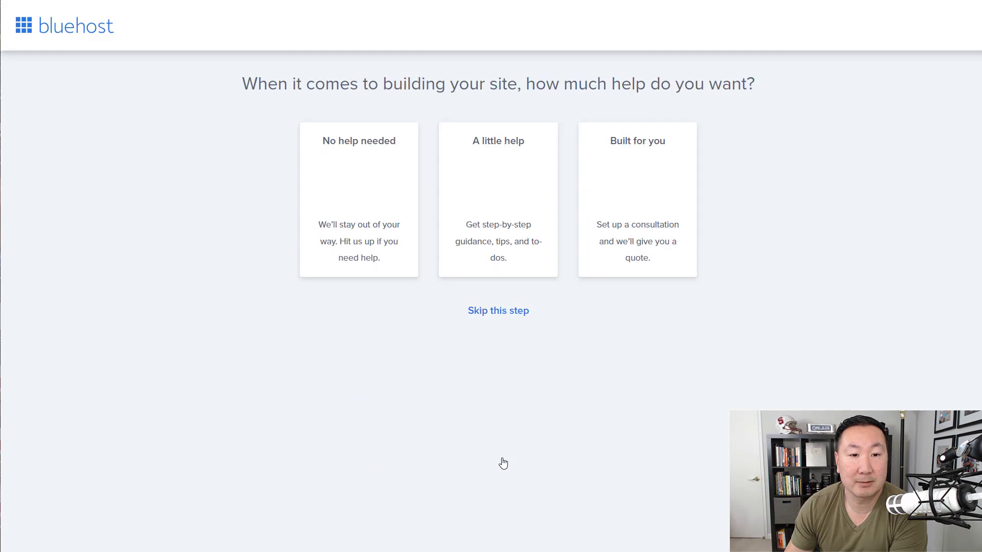
{"action": "left_click", "coordinate": [488, 313]}
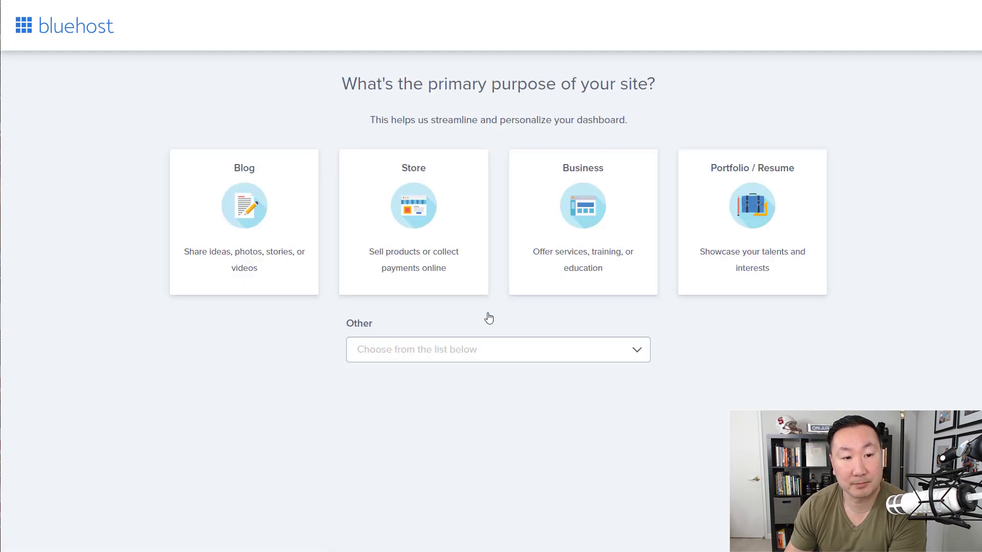
{"action": "left_click", "coordinate": [404, 203]}
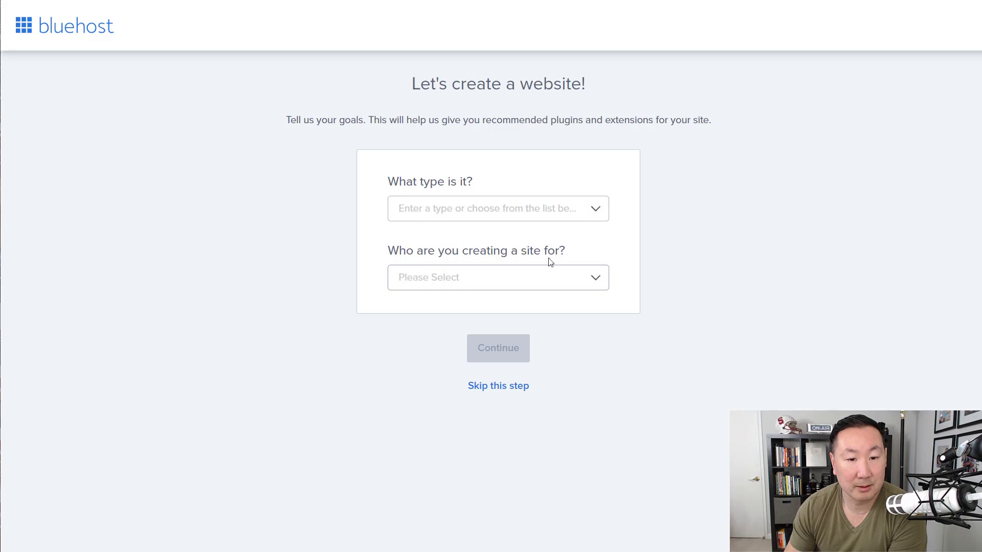
{"action": "left_click", "coordinate": [494, 386]}
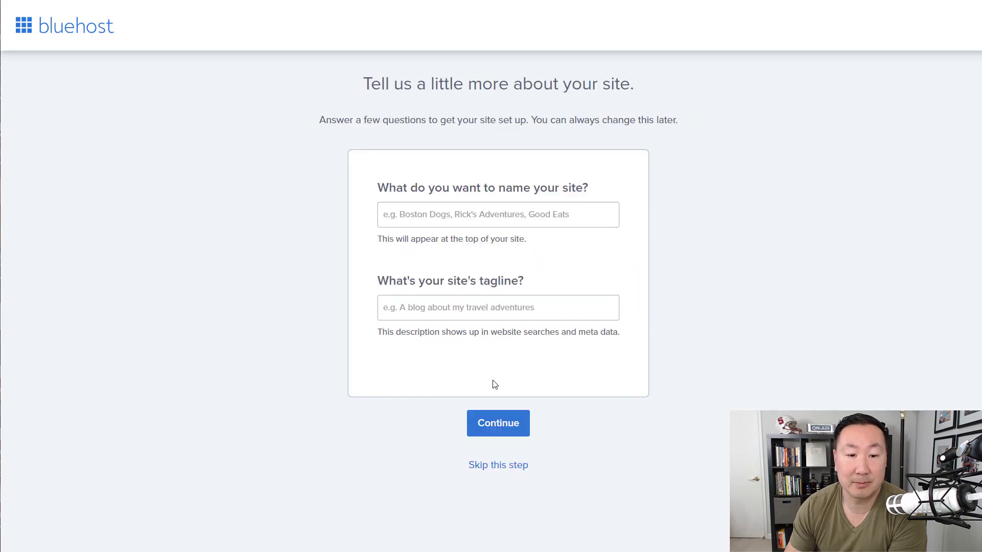
Name the site "My Woocommerce Example"
{"action": "left_click", "coordinate": [464, 215]}
{"action": "type", "text": "My W"}
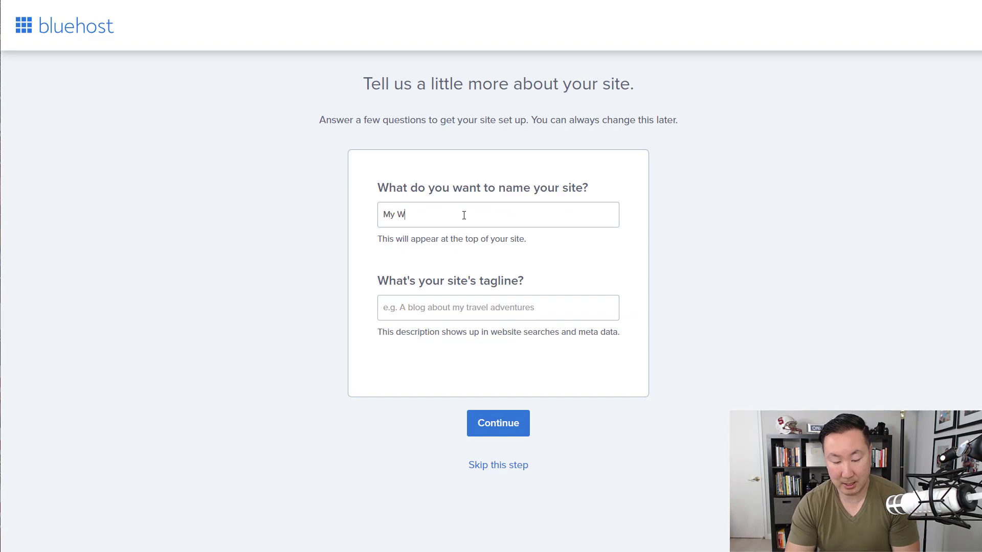
{"action": "type", "text": "oocommer"}
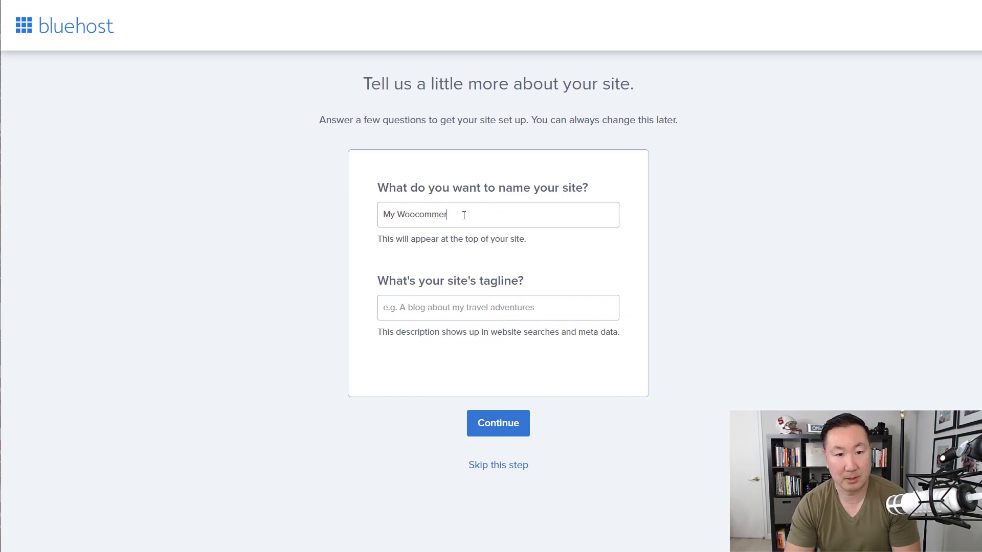
{"action": "type", "text": "ce Example"}
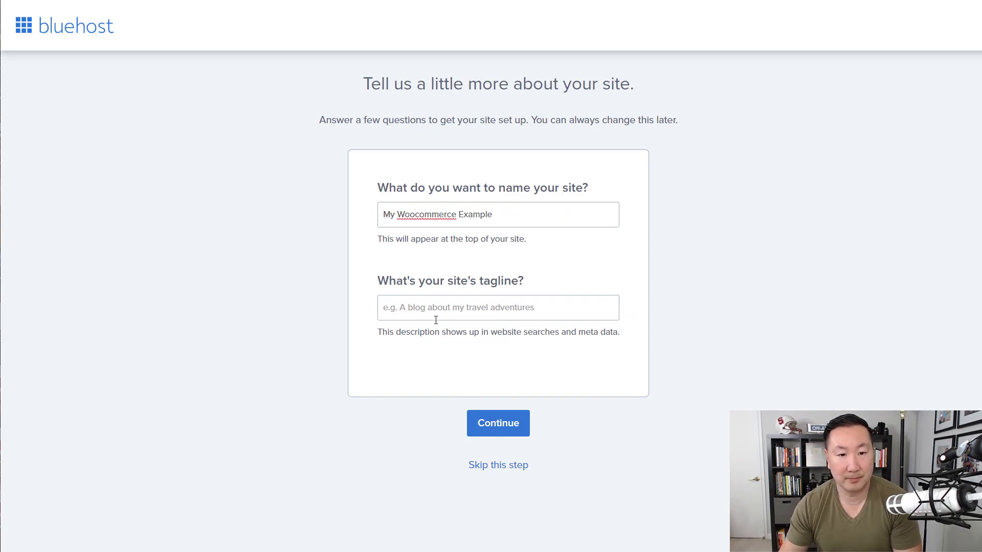
Set the site's tagline to "A tutorial to start an online store" and continue to the theme selection
{"action": "left_click", "coordinate": [439, 308]}
{"action": "type", "text": "A tutorial "}
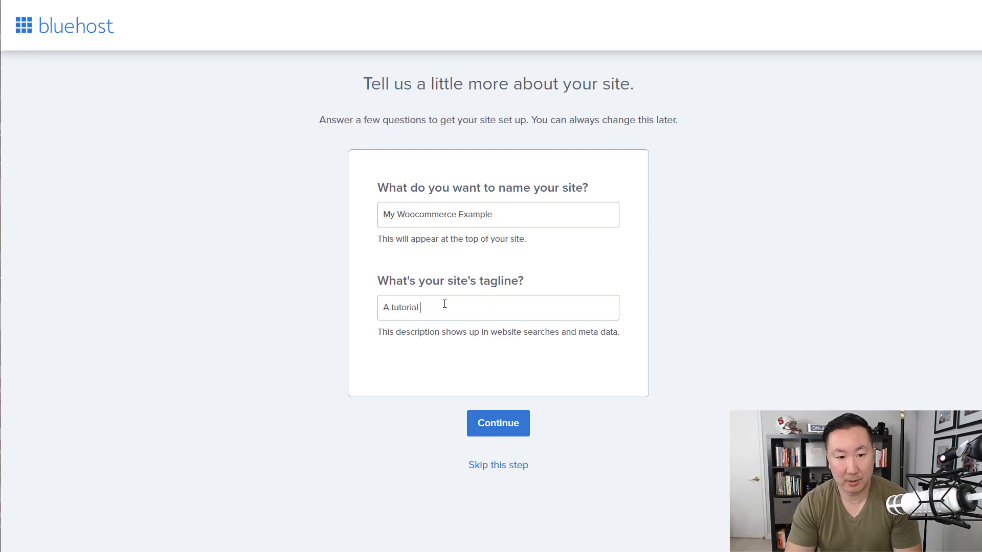
{"action": "type", "text": "tha"}
{"action": "type", "text": "t"}
{"action": "key", "text": "BackSpace"}
{"action": "key", "text": "BackSpace"}
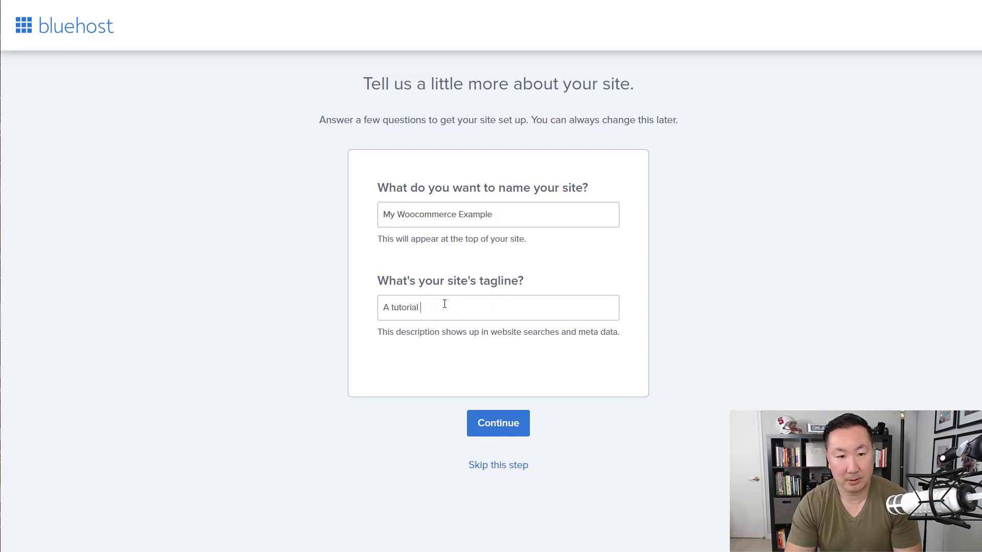
{"action": "type", "text": "to start an online store"}
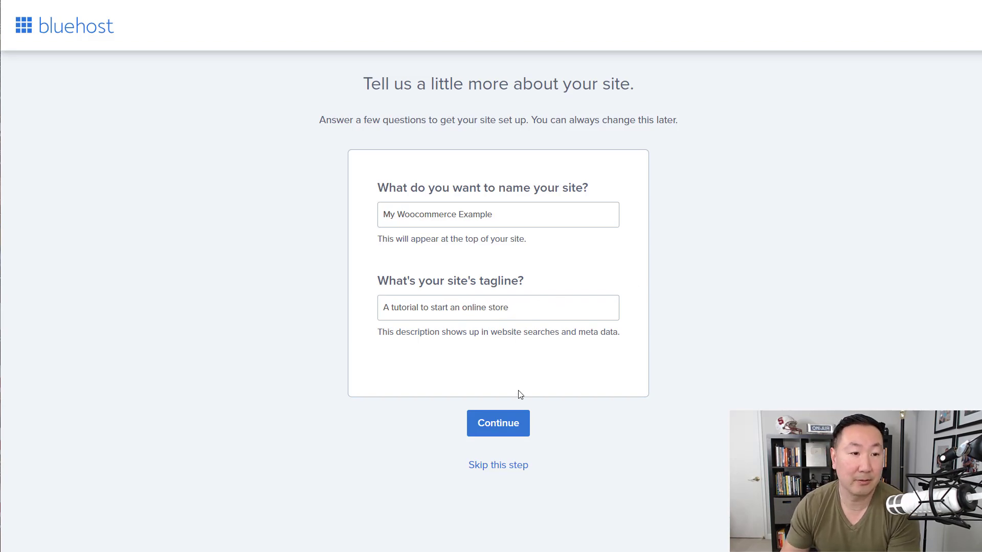
{"action": "left_click", "coordinate": [498, 432]}
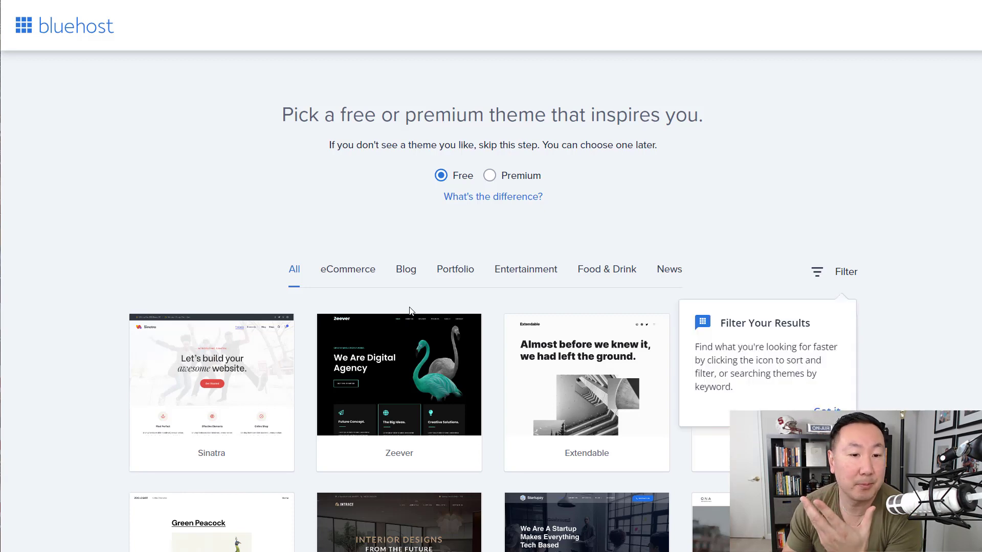
Narrow the free themes to eCommerce, dismiss the filter tip and choose the Sinatra theme for the site
{"action": "scroll", "coordinate": [421, 318], "scroll_direction": "down", "scroll_amount": 3}
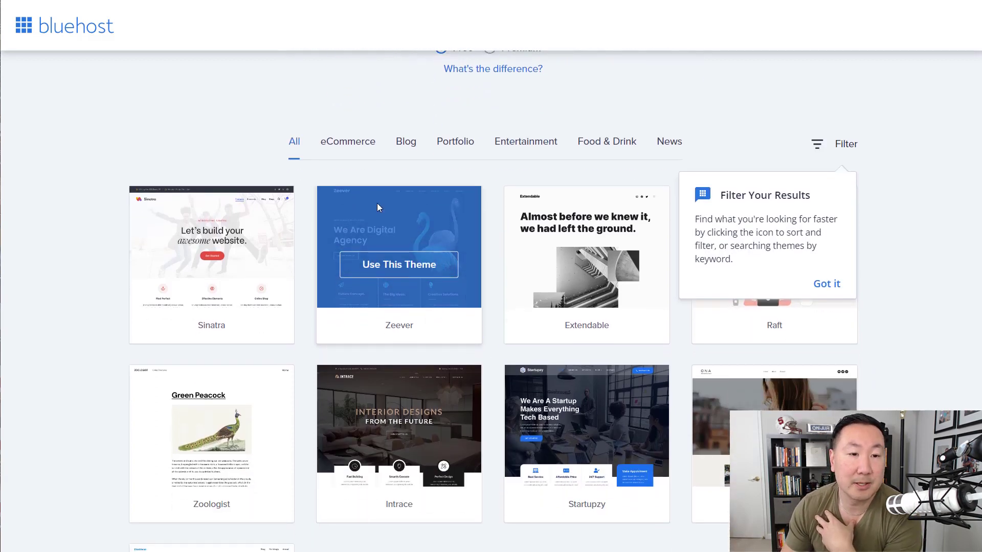
{"action": "left_click", "coordinate": [369, 149]}
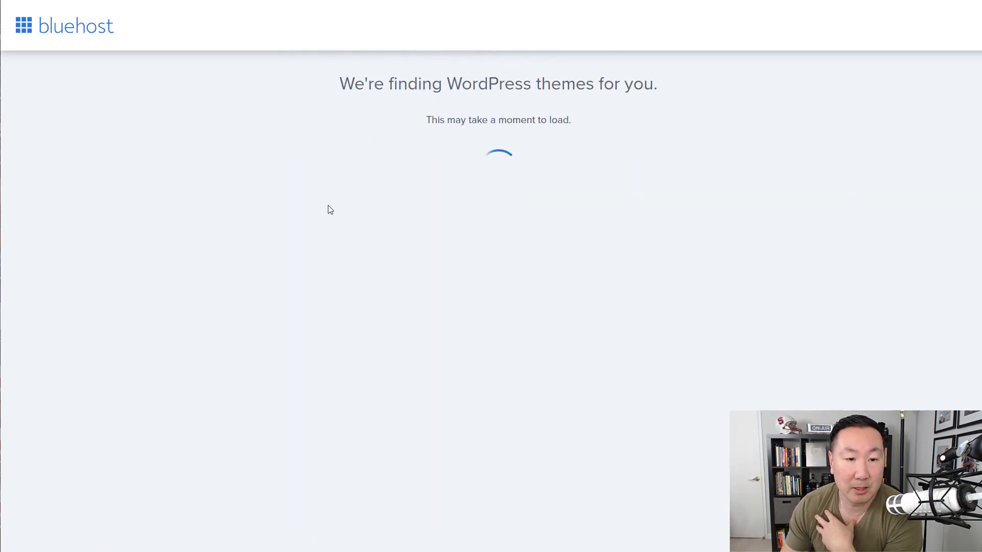
{"action": "scroll", "coordinate": [429, 287], "scroll_direction": "down", "scroll_amount": 2}
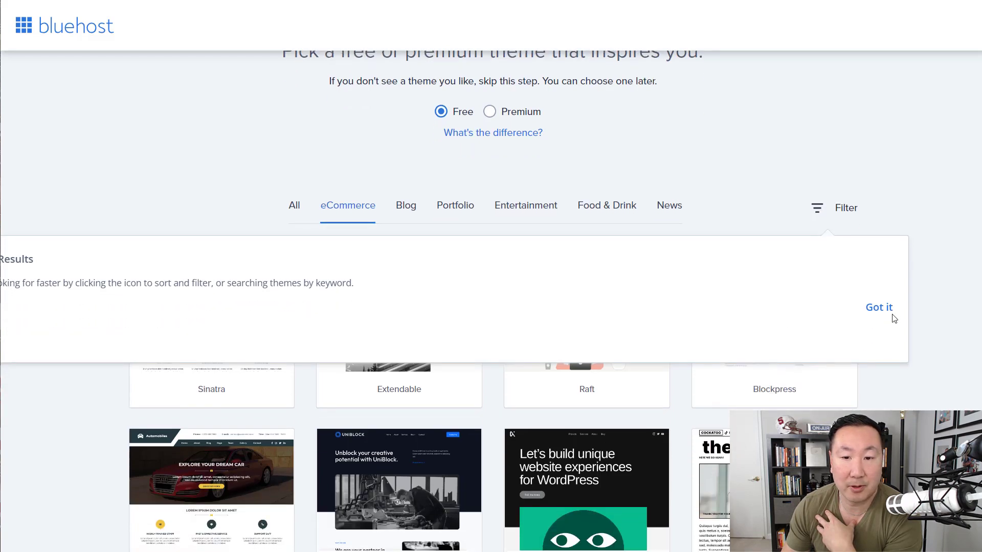
{"action": "left_click", "coordinate": [879, 307]}
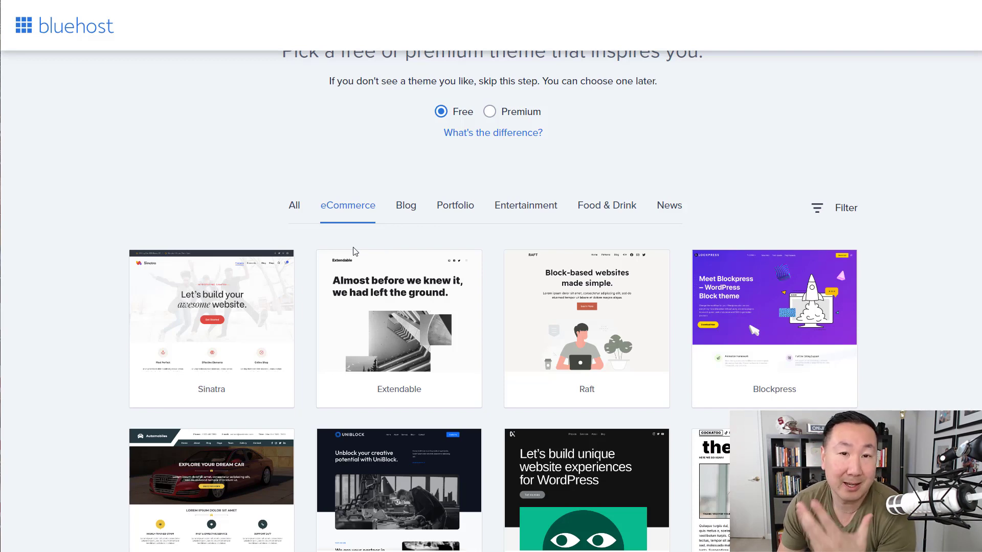
{"action": "mouse_move", "coordinate": [341, 250]}
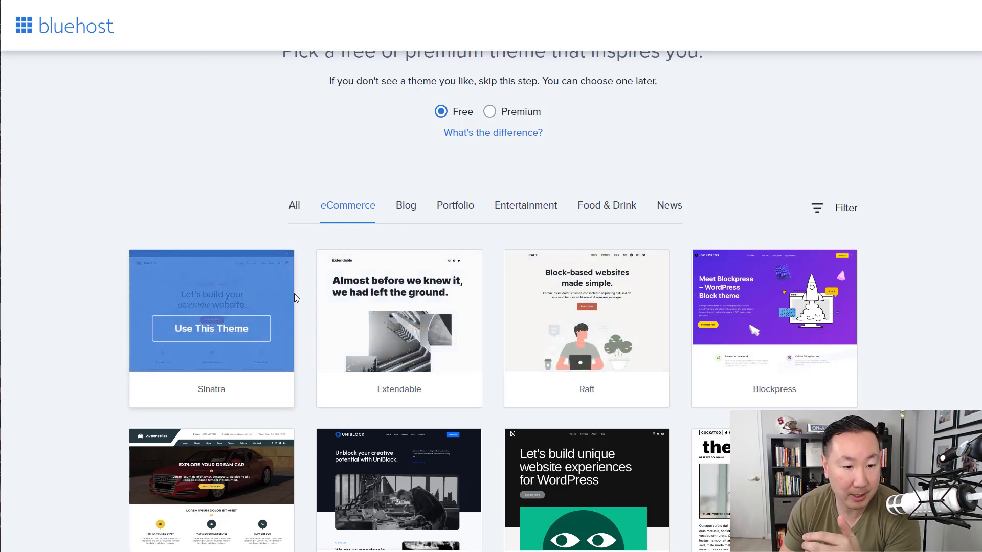
{"action": "scroll", "coordinate": [342, 393], "scroll_direction": "down", "scroll_amount": 1}
{"action": "scroll", "coordinate": [341, 393], "scroll_direction": "down", "scroll_amount": 1}
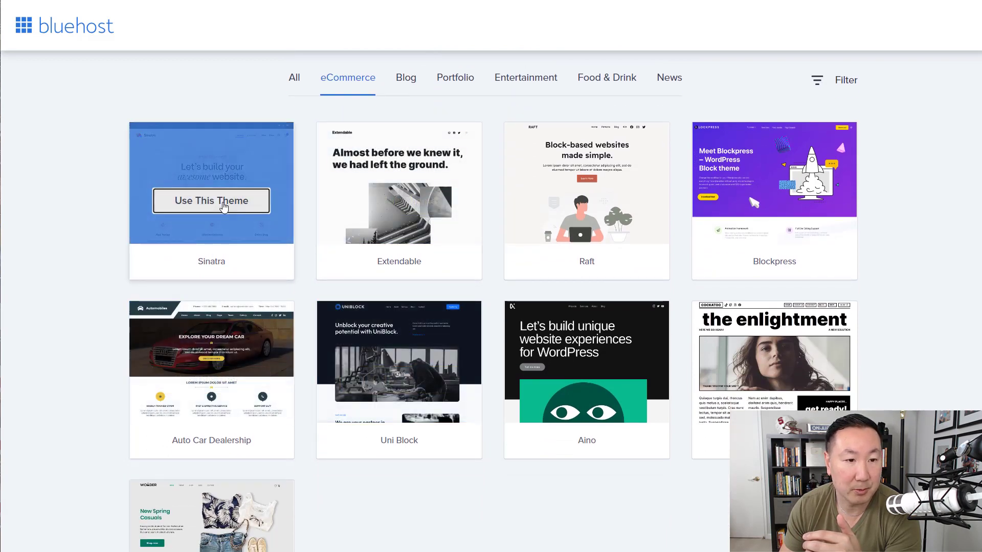
{"action": "left_click", "coordinate": [223, 205]}
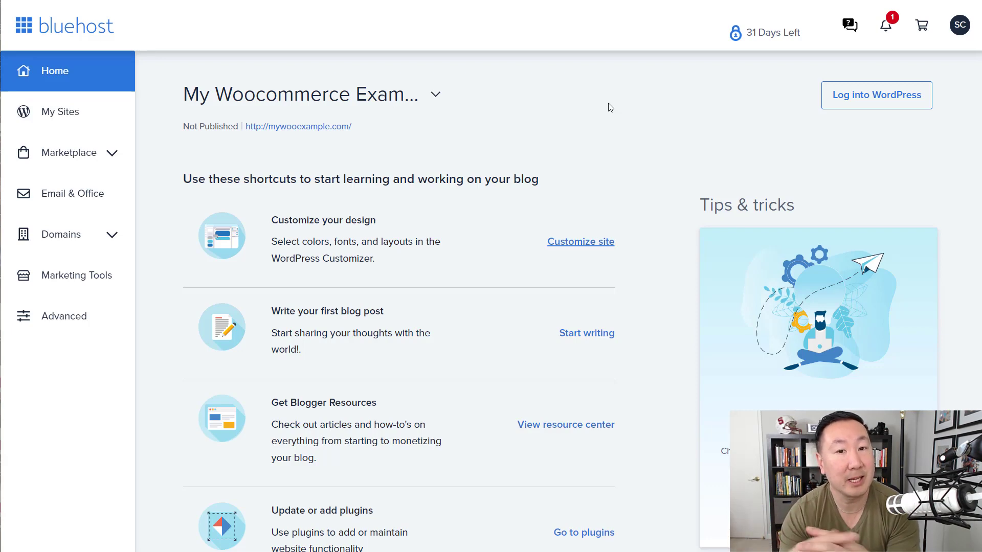
Open the management settings of the My Woocommerce Example site and locate the Coming Soon Page switch
{"action": "left_click", "coordinate": [881, 106]}
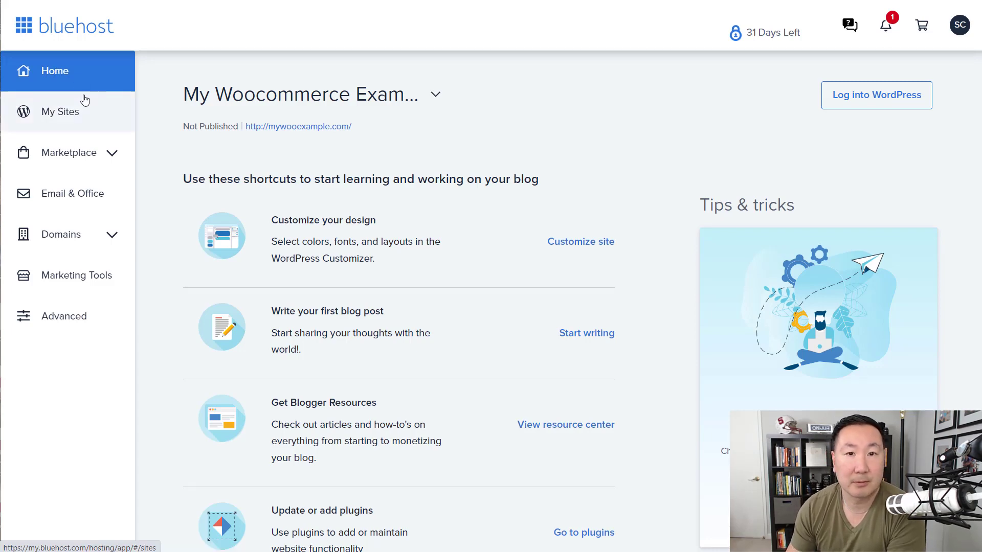
{"action": "left_click", "coordinate": [58, 120]}
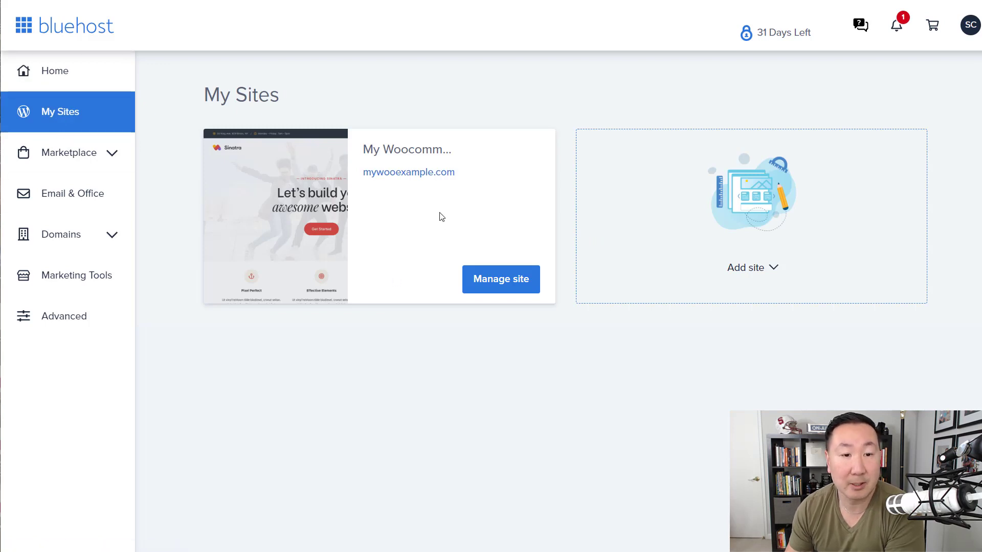
{"action": "left_click", "coordinate": [485, 278]}
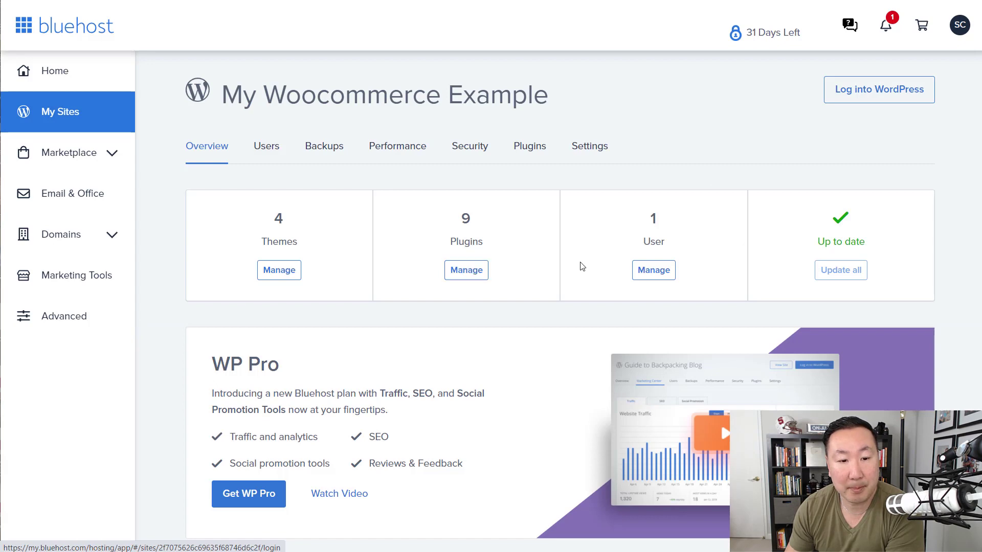
{"action": "scroll", "coordinate": [581, 263], "scroll_direction": "down", "scroll_amount": 5}
{"action": "scroll", "coordinate": [581, 262], "scroll_direction": "up", "scroll_amount": 5}
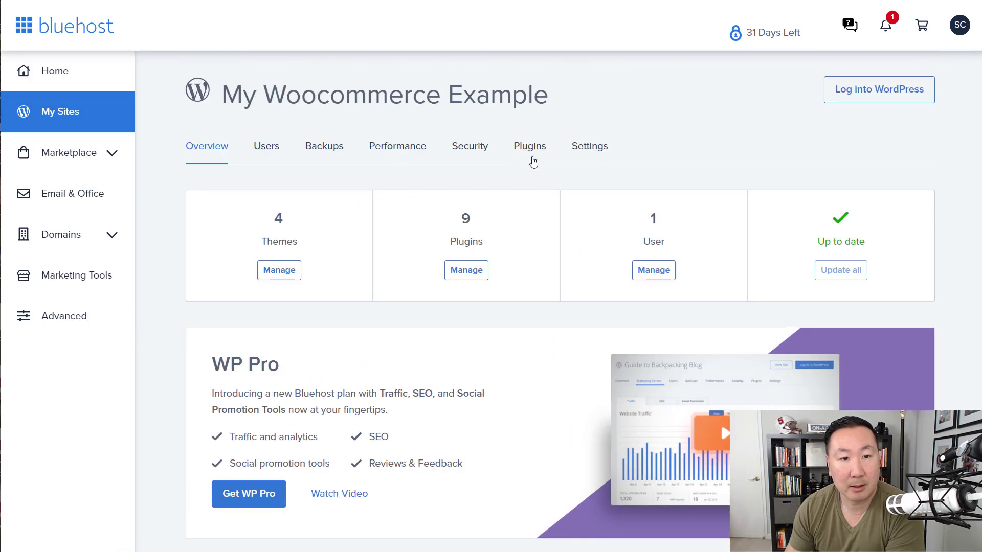
{"action": "left_click", "coordinate": [590, 156]}
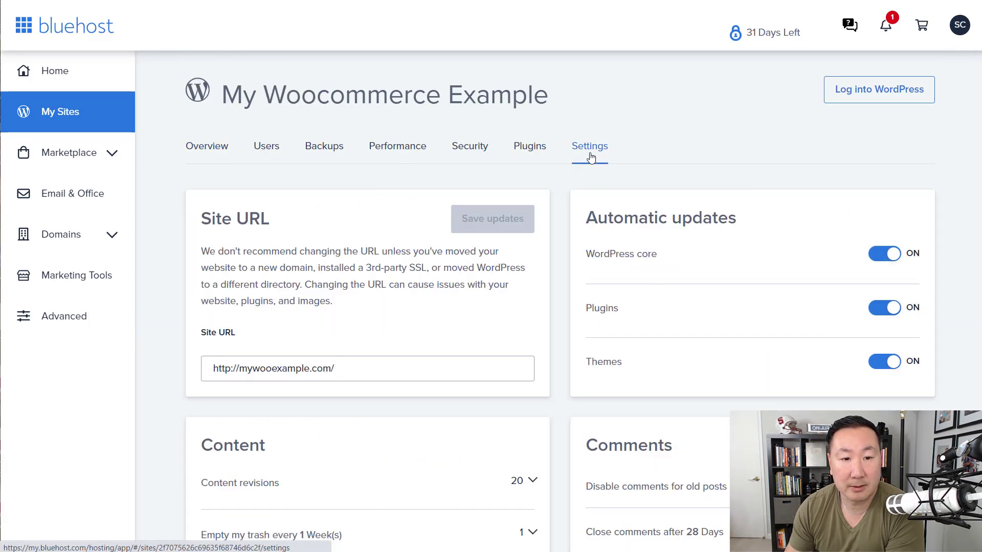
{"action": "scroll", "coordinate": [602, 289], "scroll_direction": "down", "scroll_amount": 5}
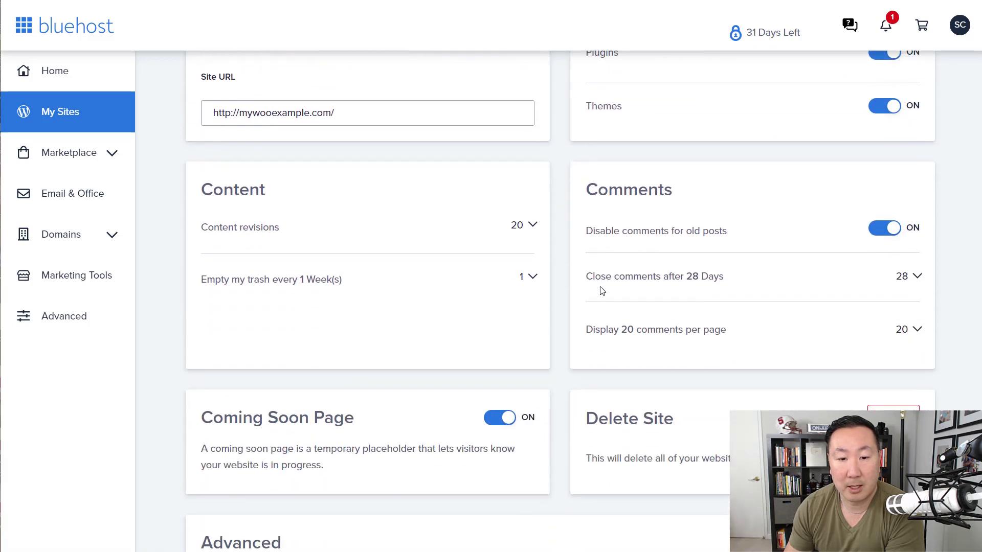
{"action": "scroll", "coordinate": [602, 290], "scroll_direction": "down", "scroll_amount": 3}
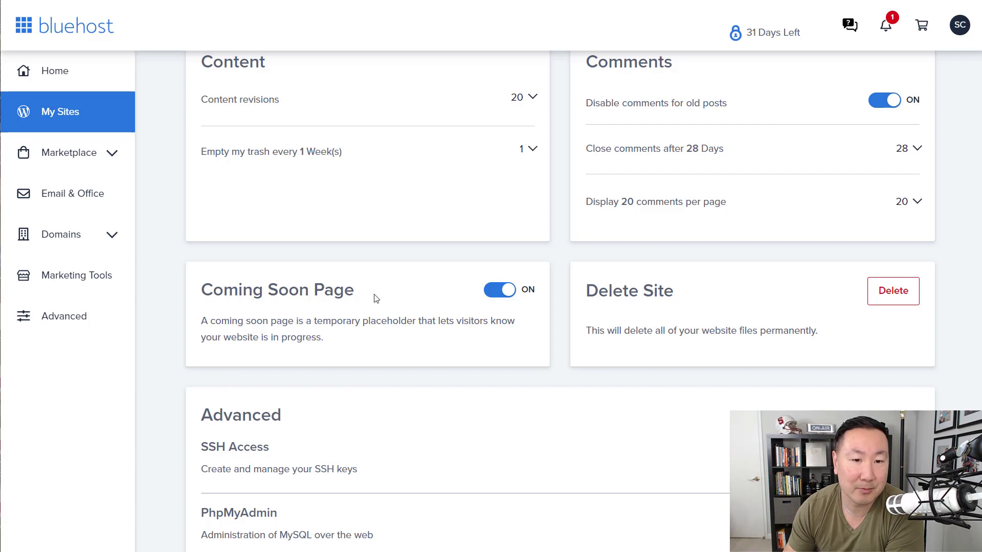
{"action": "left_click", "coordinate": [491, 297]}
Return to the hosting home page, view the mywooexample.com storefront and go back to the hosting account
{"action": "left_click", "coordinate": [57, 72]}
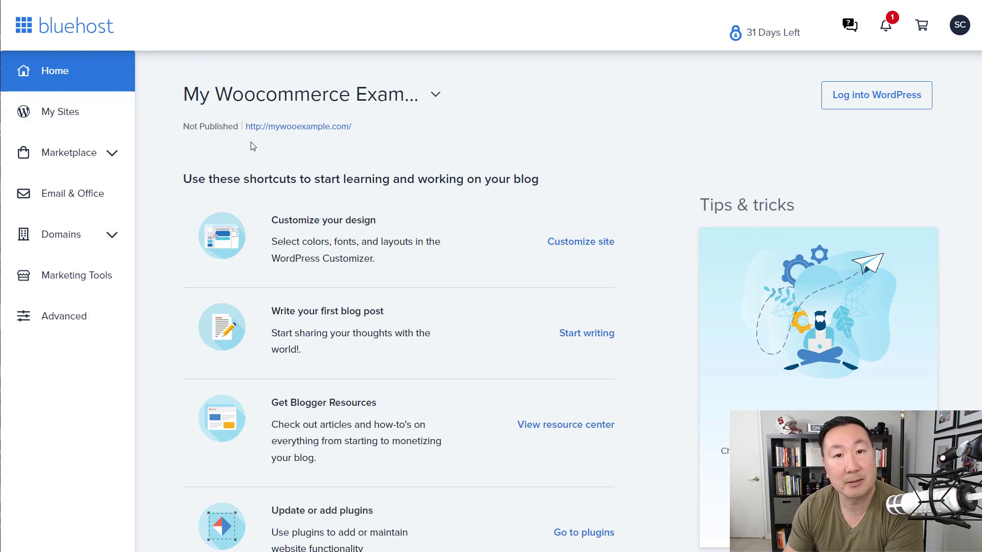
{"action": "left_click", "coordinate": [311, 131]}
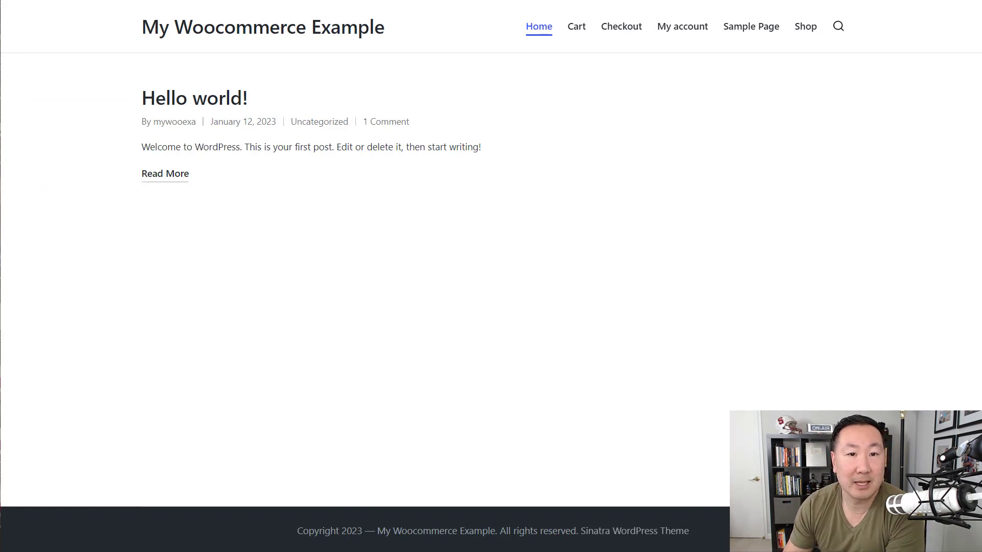
{"action": "key", "text": "alt+Left"}
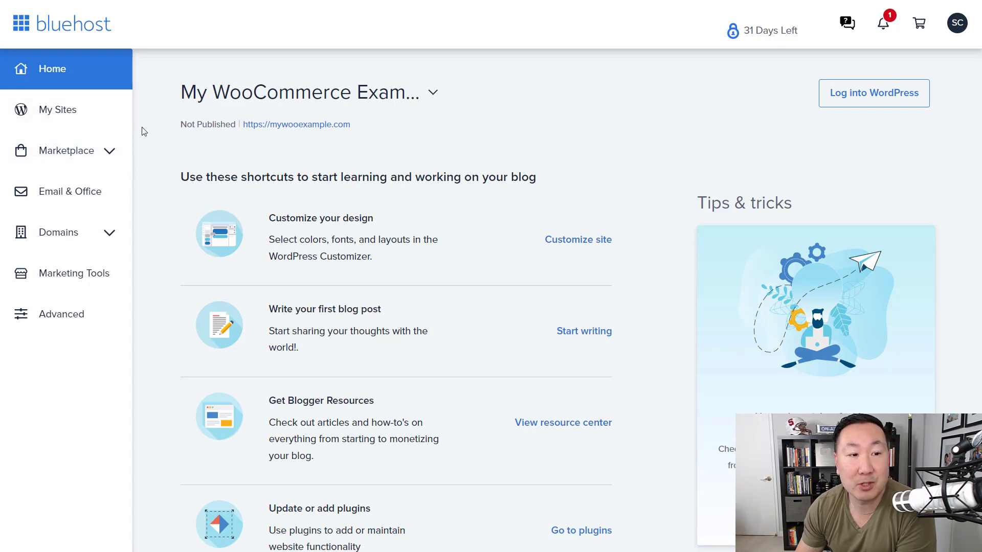
Open the Security settings of the My WooCommerce Example site to check its SSL certificate
{"action": "left_click", "coordinate": [67, 117]}
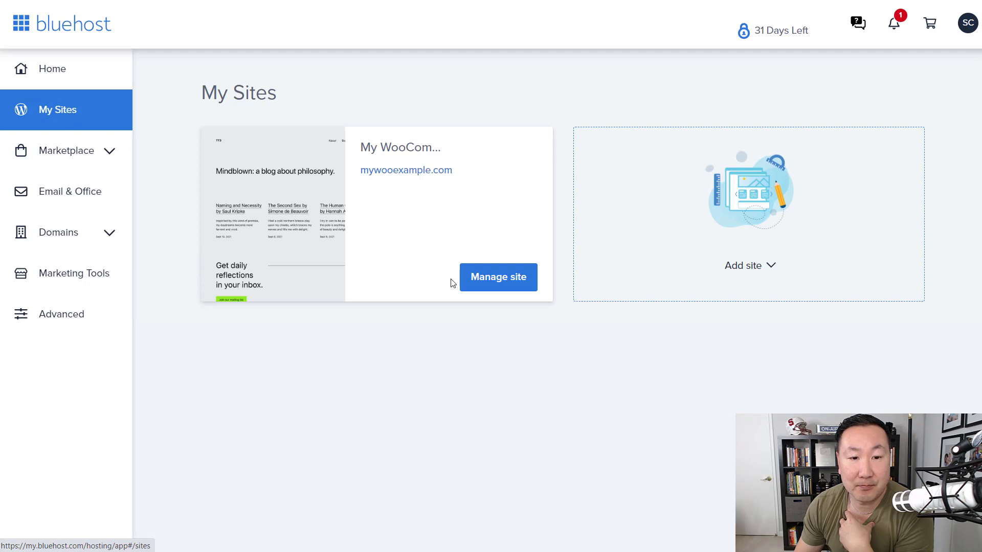
{"action": "left_click", "coordinate": [504, 283]}
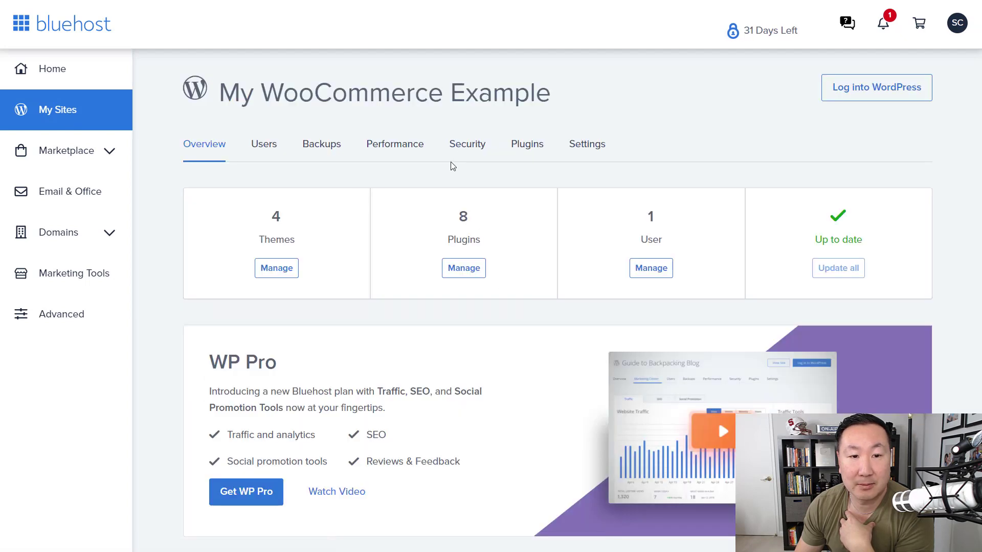
{"action": "left_click", "coordinate": [465, 147]}
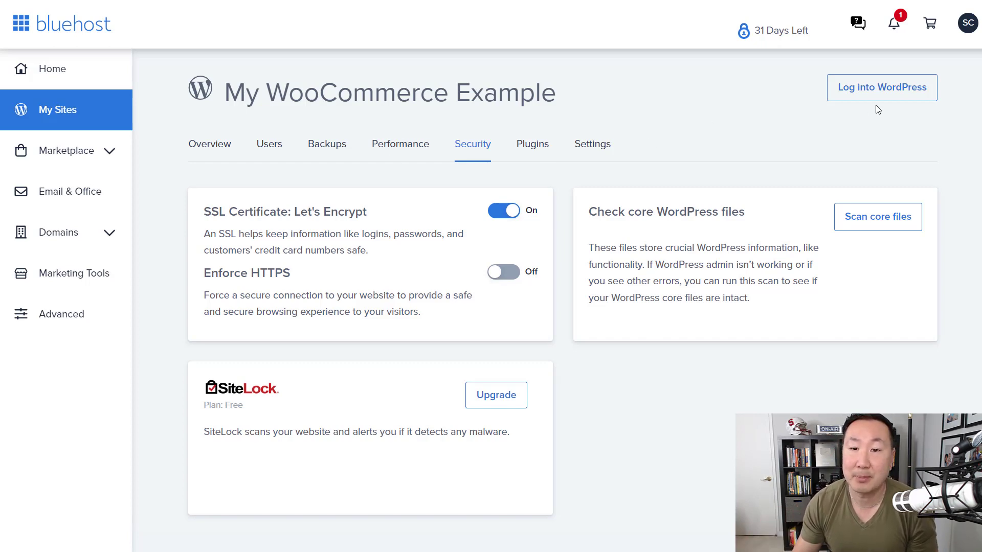
Log into WordPress for the My WooCommerce Example site and open its main Dashboard
{"action": "left_click", "coordinate": [882, 88]}
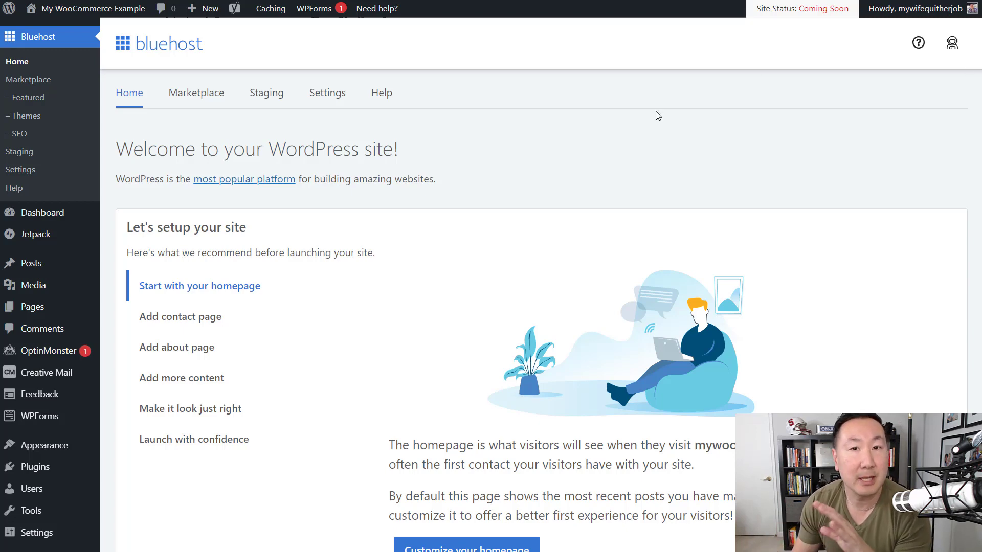
{"action": "scroll", "coordinate": [574, 251], "scroll_direction": "down", "scroll_amount": 1}
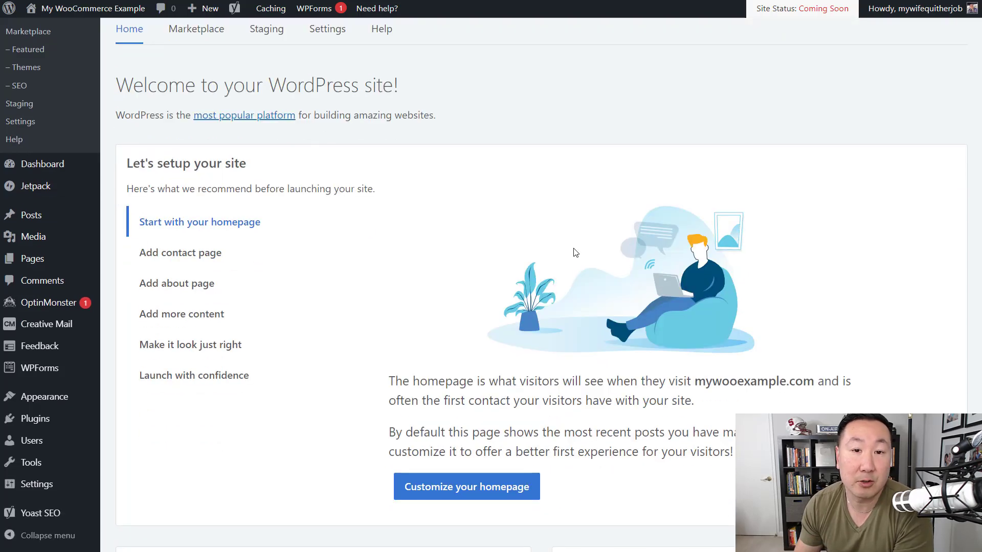
{"action": "mouse_move", "coordinate": [44, 174]}
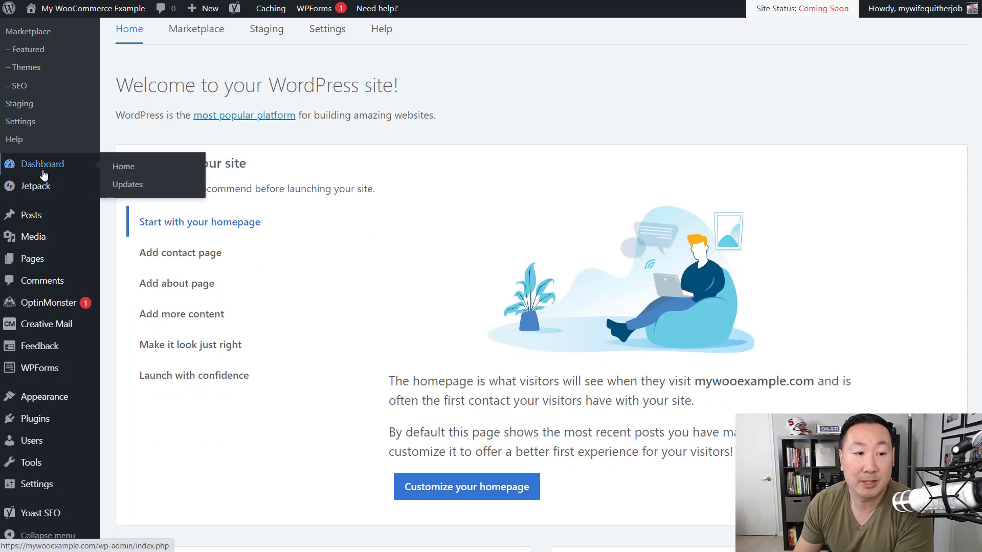
{"action": "scroll", "coordinate": [327, 207], "scroll_direction": "up", "scroll_amount": 1}
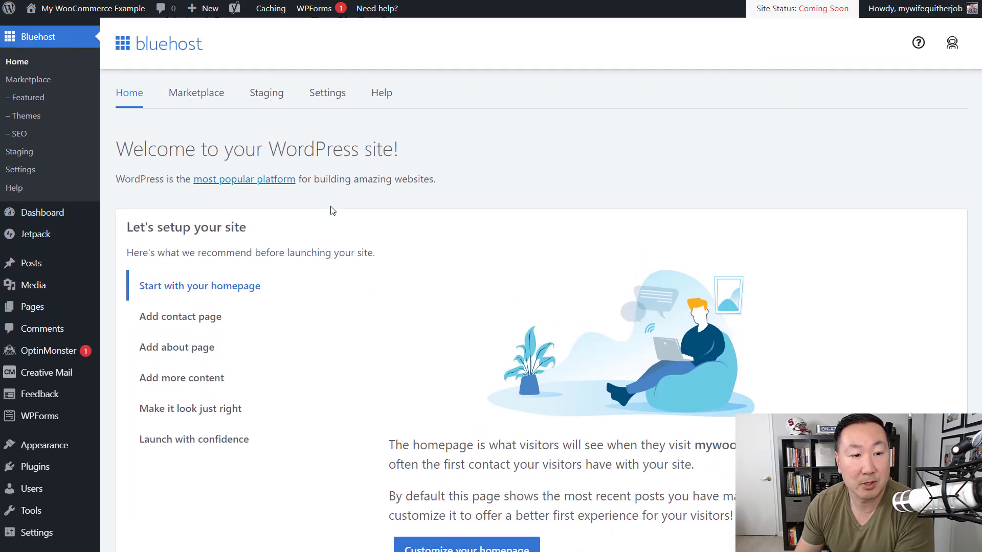
{"action": "left_click", "coordinate": [44, 215]}
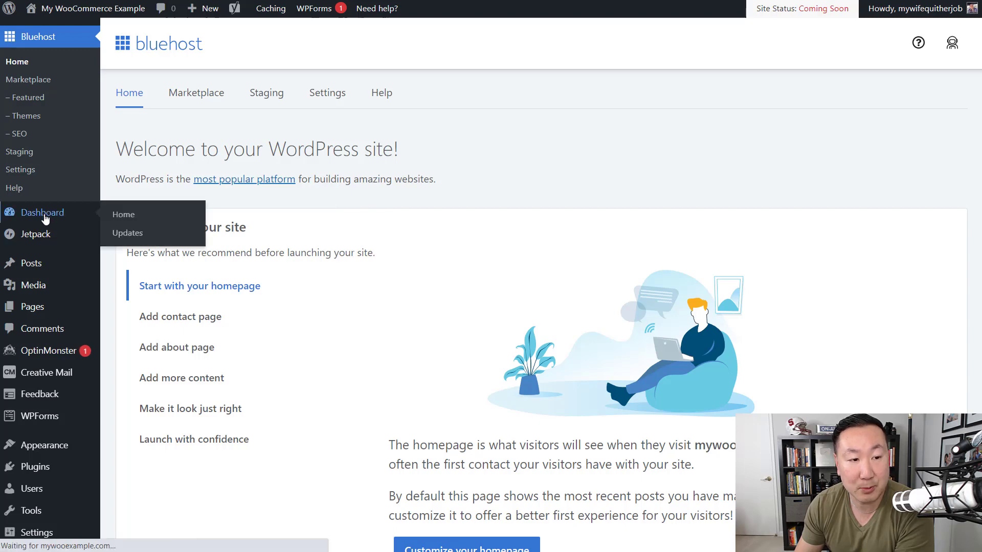
Open the site's installed plugins and review the full list through to Yoast SEO
{"action": "mouse_move", "coordinate": [39, 364]}
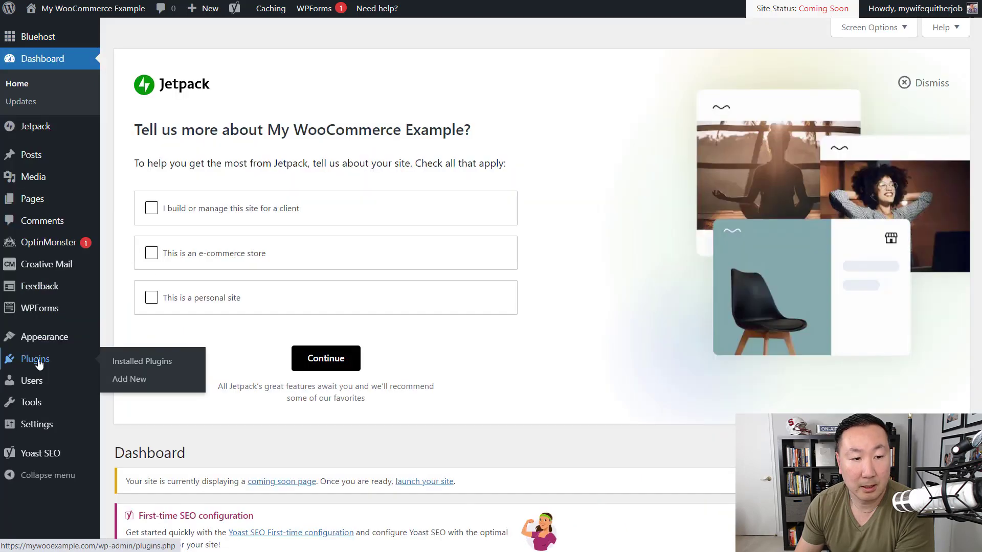
{"action": "left_click", "coordinate": [135, 361]}
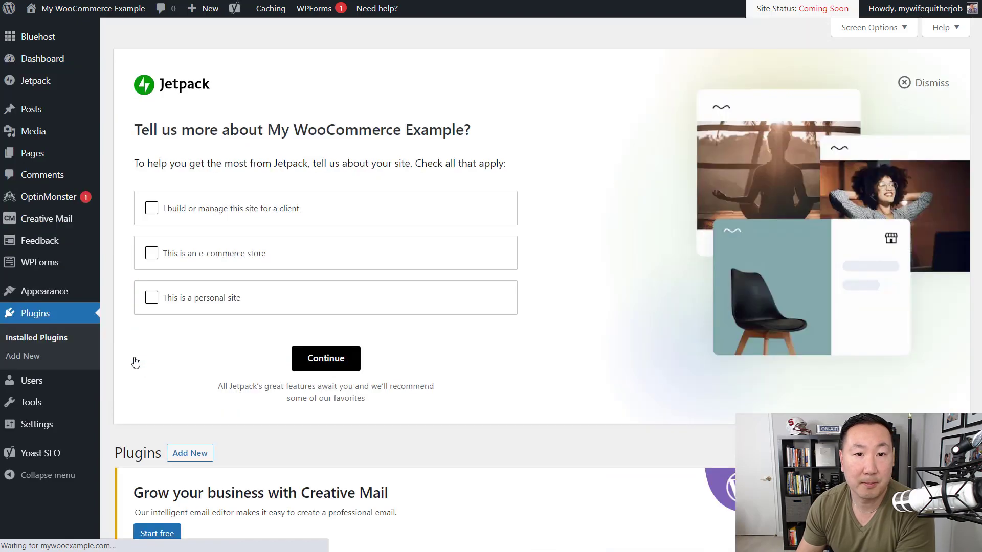
{"action": "scroll", "coordinate": [378, 307], "scroll_direction": "down", "scroll_amount": 3}
{"action": "scroll", "coordinate": [382, 324], "scroll_direction": "down", "scroll_amount": 7}
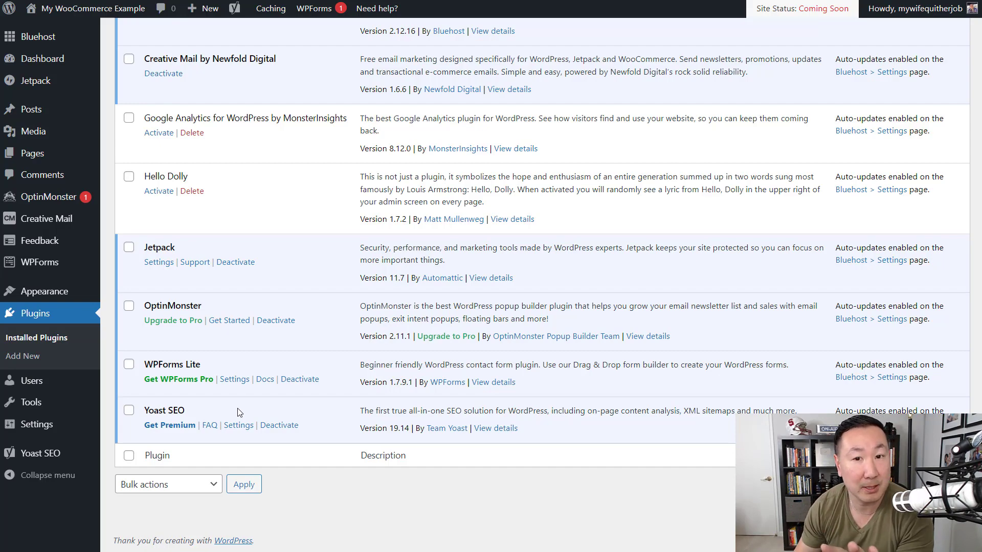
{"action": "scroll", "coordinate": [280, 431], "scroll_direction": "up", "scroll_amount": 8}
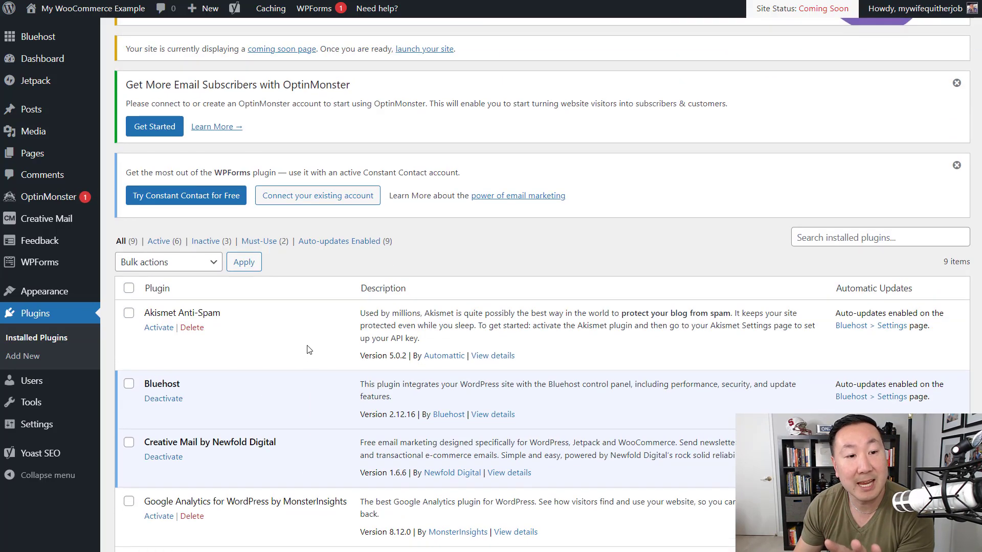
{"action": "scroll", "coordinate": [312, 352], "scroll_direction": "up", "scroll_amount": 5}
{"action": "scroll", "coordinate": [320, 353], "scroll_direction": "down", "scroll_amount": 12}
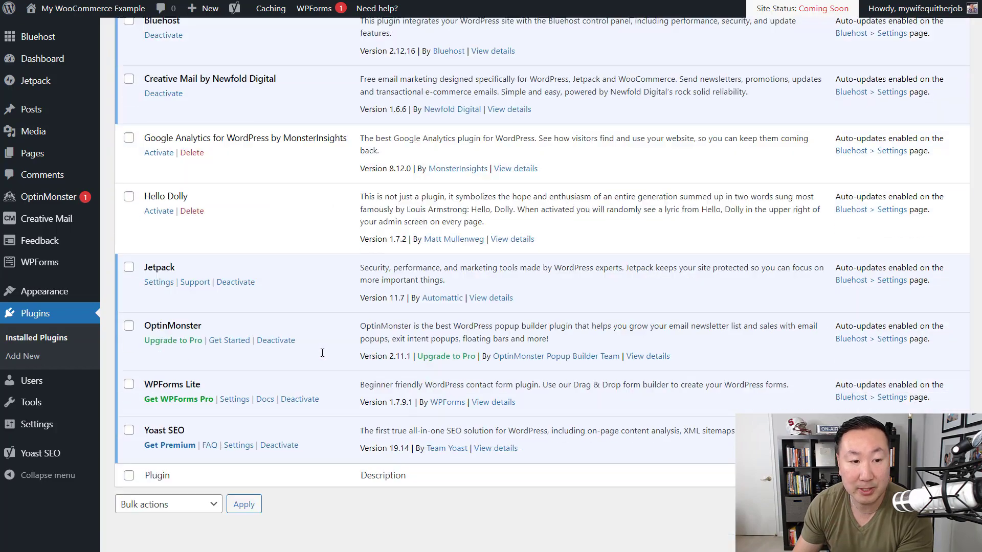
{"action": "scroll", "coordinate": [328, 349], "scroll_direction": "up", "scroll_amount": 10}
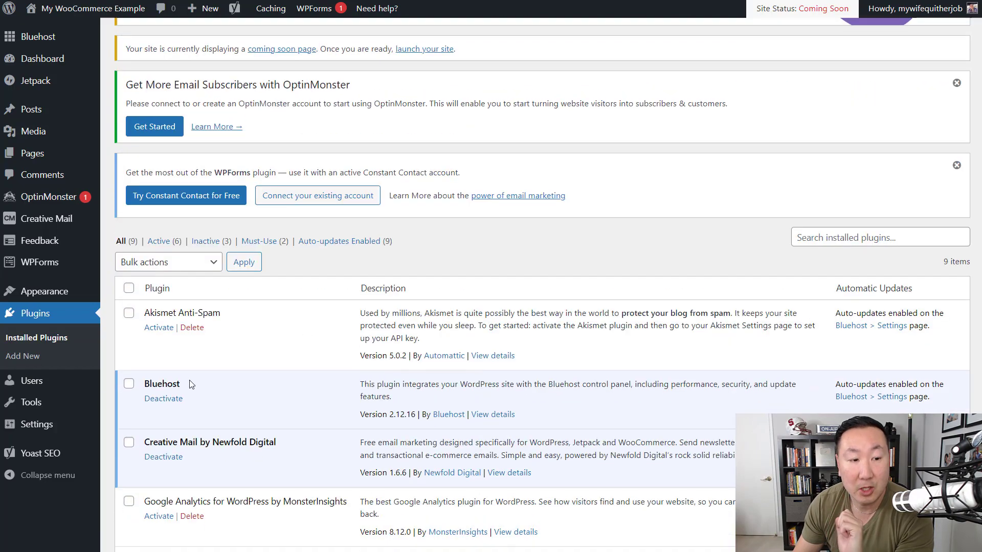
Search the plugins available to add for "woocommerce", and install and activate the WooCommerce plugin
{"action": "left_click", "coordinate": [35, 361]}
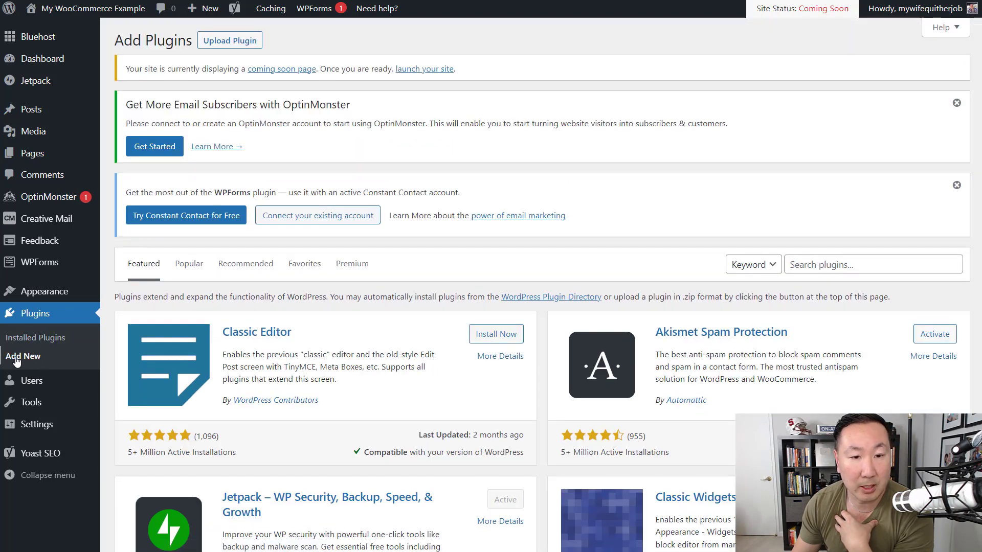
{"action": "left_click", "coordinate": [826, 262]}
{"action": "type", "text": "w"}
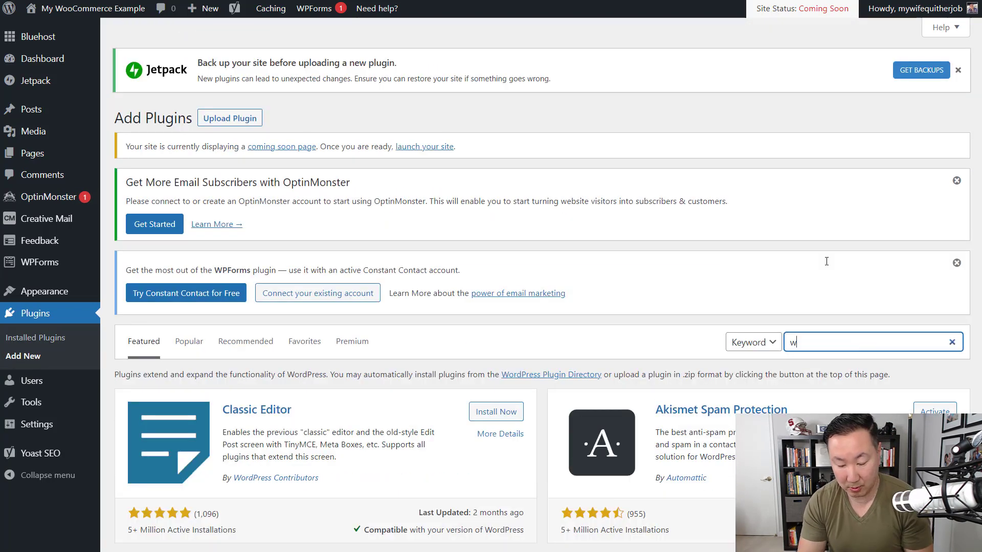
{"action": "type", "text": "oocommerce"}
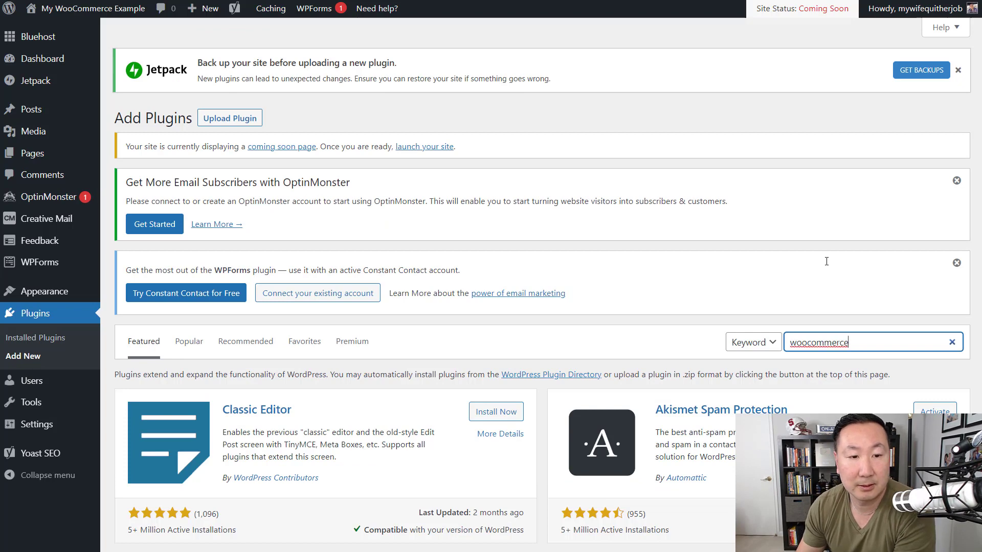
{"action": "scroll", "coordinate": [644, 283], "scroll_direction": "down", "scroll_amount": 3}
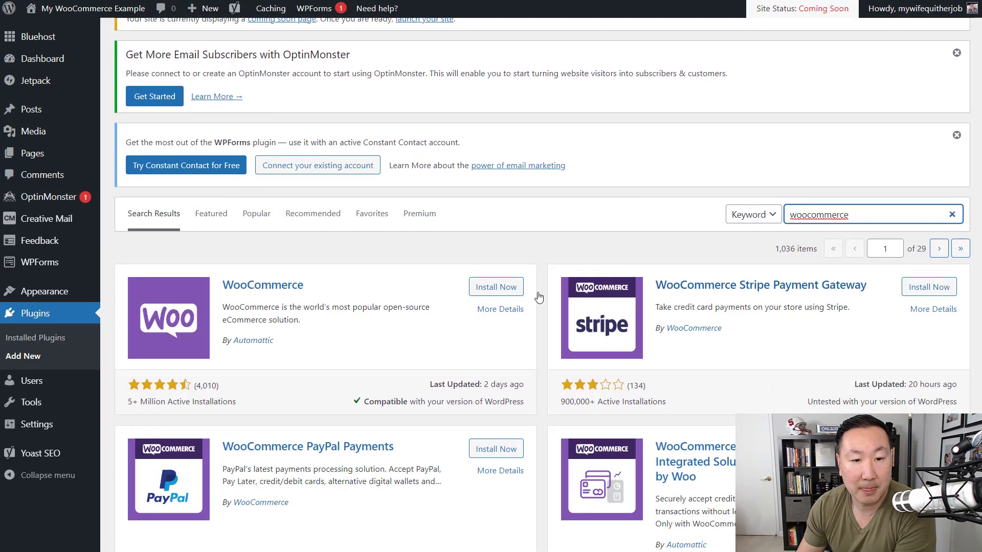
{"action": "left_click", "coordinate": [494, 289]}
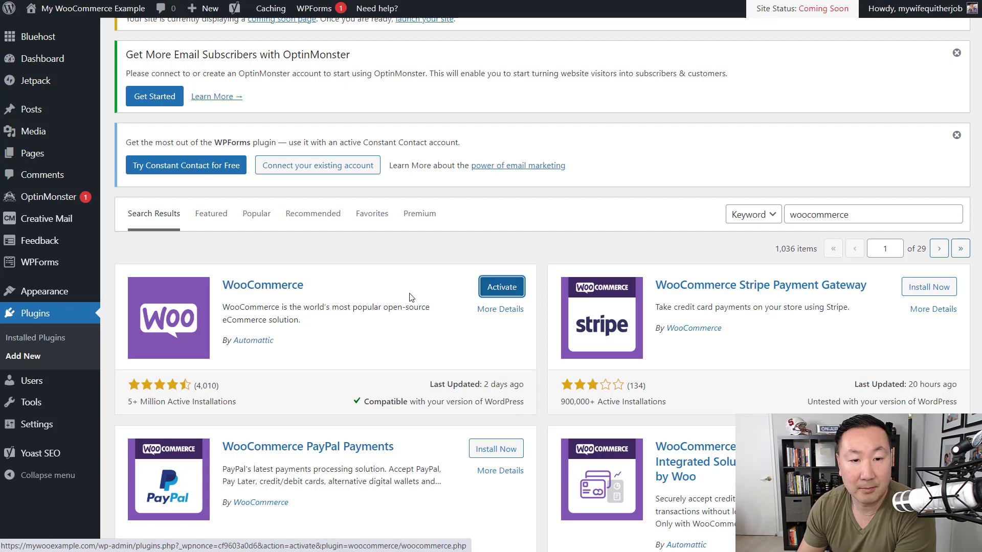
{"action": "left_click", "coordinate": [504, 289]}
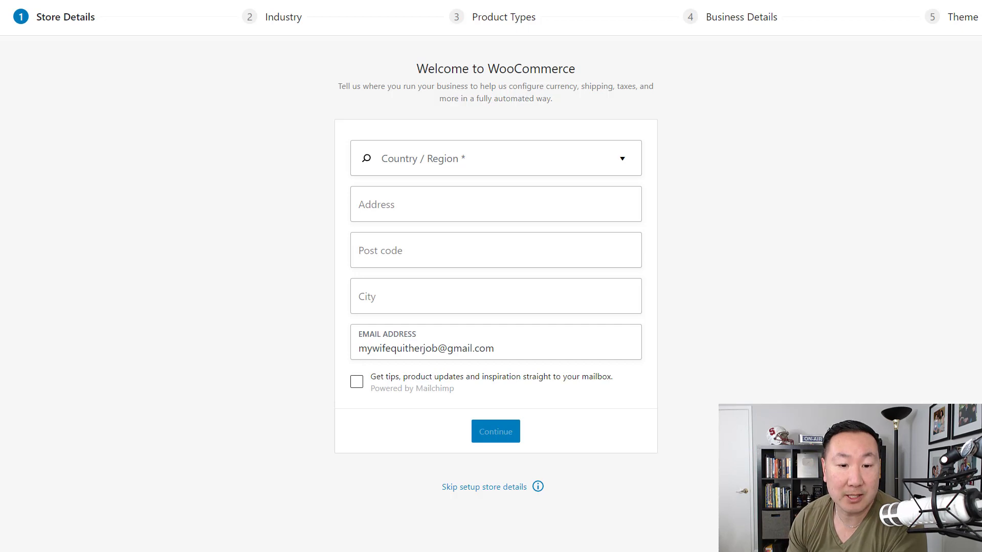
Skip the WooCommerce store details wizard, agreeing to usage tracking, and look over the store setup task list
{"action": "left_click", "coordinate": [499, 488]}
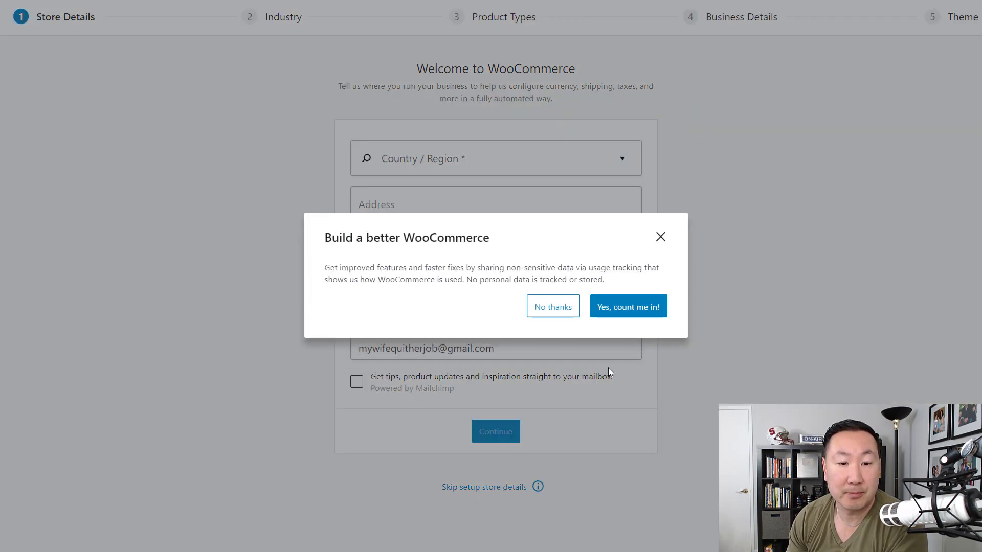
{"action": "left_click", "coordinate": [646, 307]}
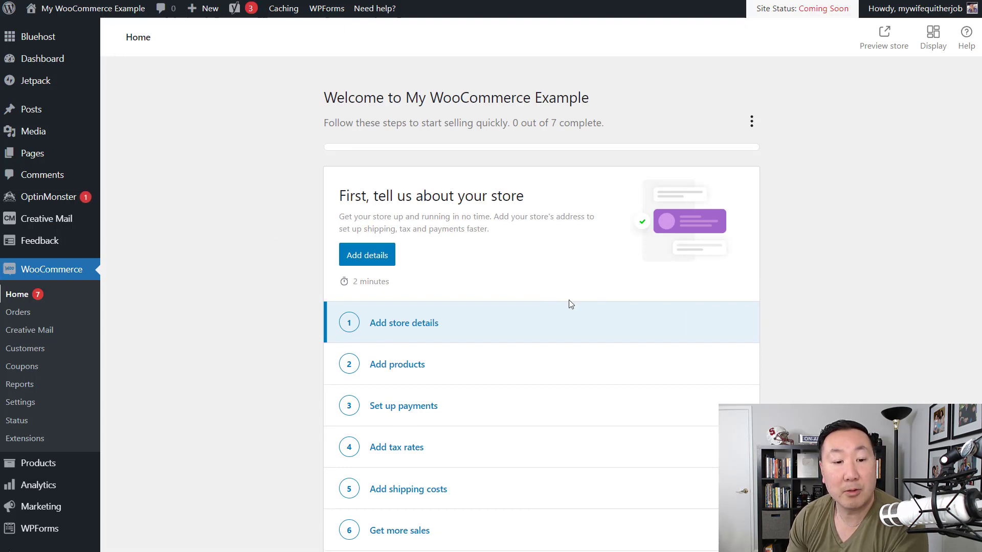
{"action": "scroll", "coordinate": [562, 317], "scroll_direction": "down", "scroll_amount": 4}
{"action": "scroll", "coordinate": [358, 322], "scroll_direction": "up", "scroll_amount": 2}
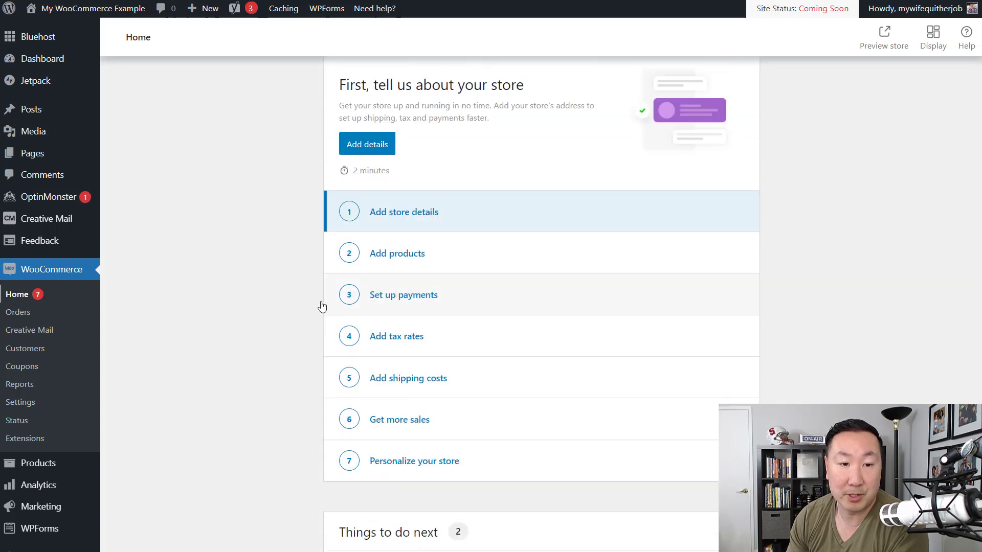
{"action": "scroll", "coordinate": [322, 306], "scroll_direction": "up", "scroll_amount": 2}
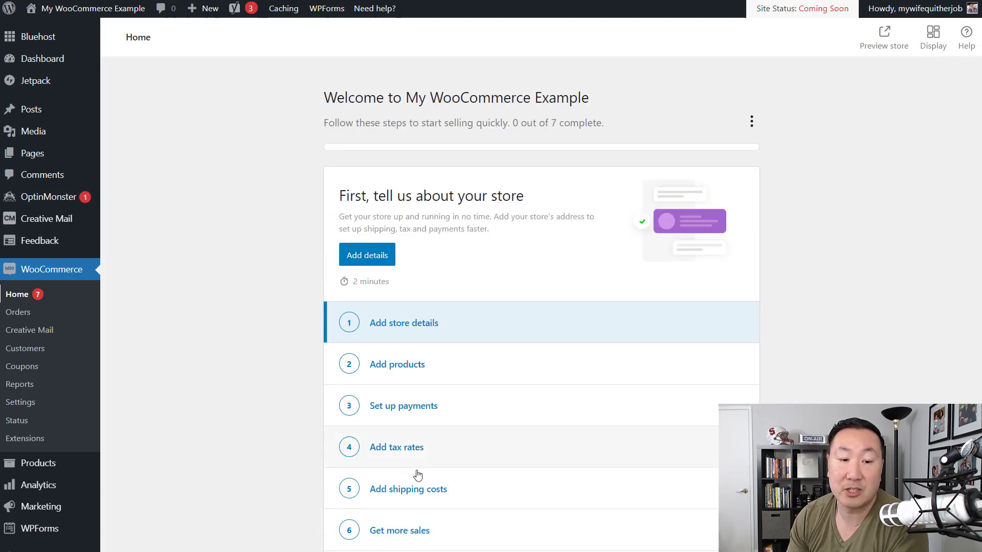
{"action": "scroll", "coordinate": [419, 474], "scroll_direction": "down", "scroll_amount": 3}
{"action": "scroll", "coordinate": [427, 445], "scroll_direction": "up", "scroll_amount": 3}
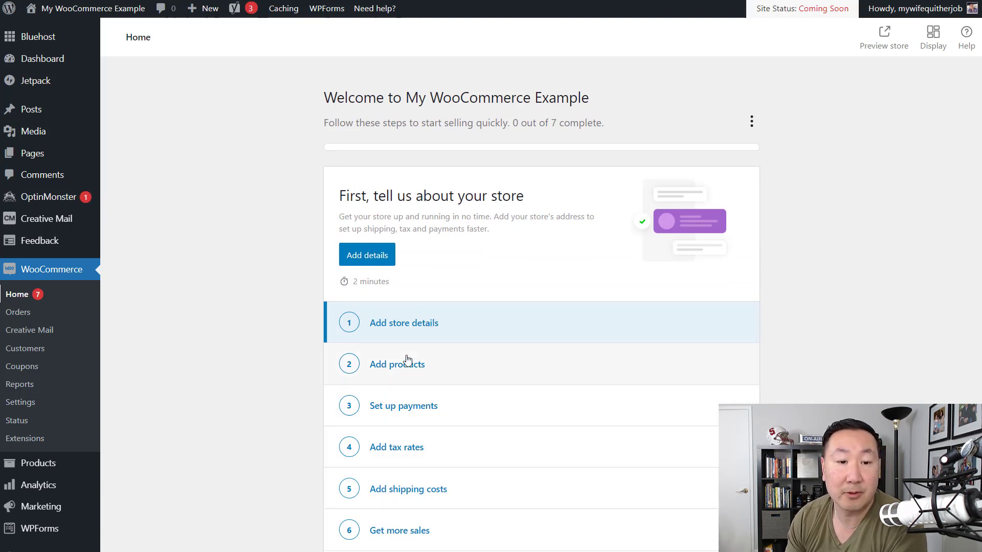
Open the task for adding store details and fill in the store's street address, city and ZIP code
{"action": "left_click", "coordinate": [428, 322]}
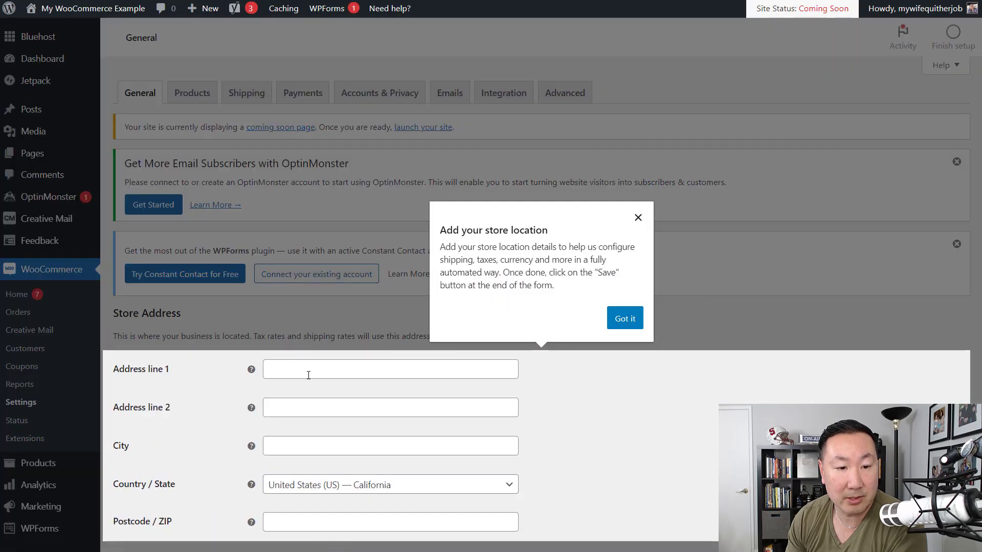
{"action": "left_click", "coordinate": [625, 318]}
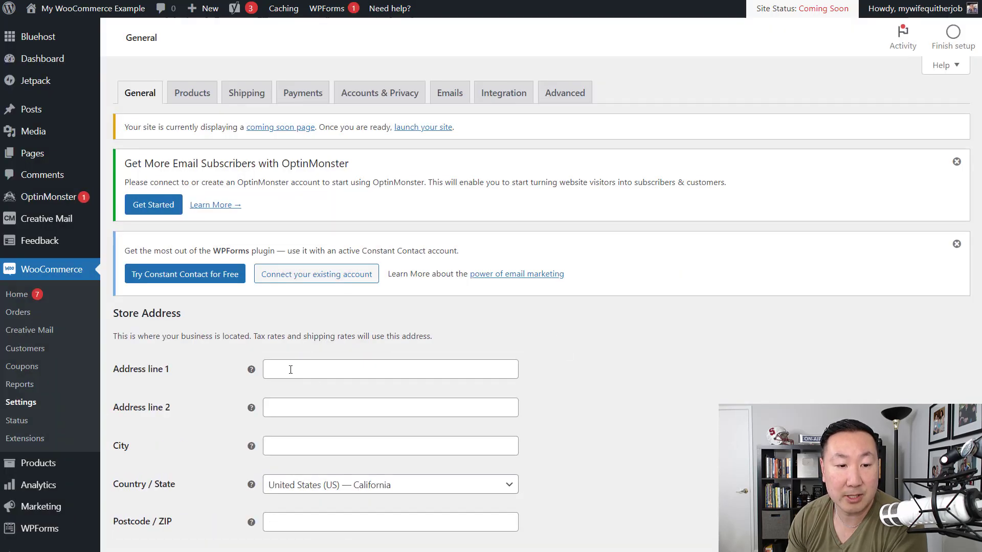
{"action": "left_click", "coordinate": [294, 368]}
{"action": "type", "text": "555 fake"}
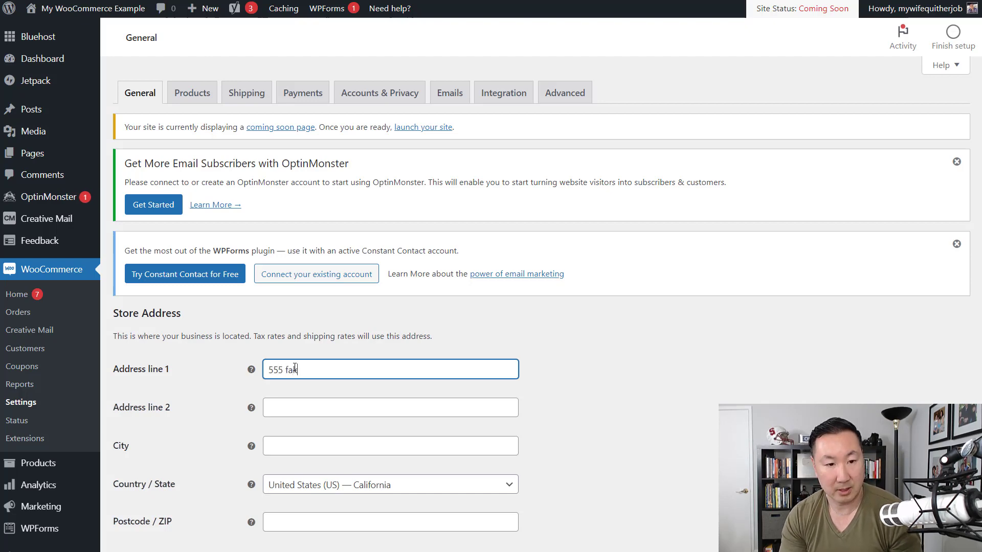
{"action": "key", "text": "Tab"}
{"action": "key", "text": "Tab"}
{"action": "type", "text": "poto"}
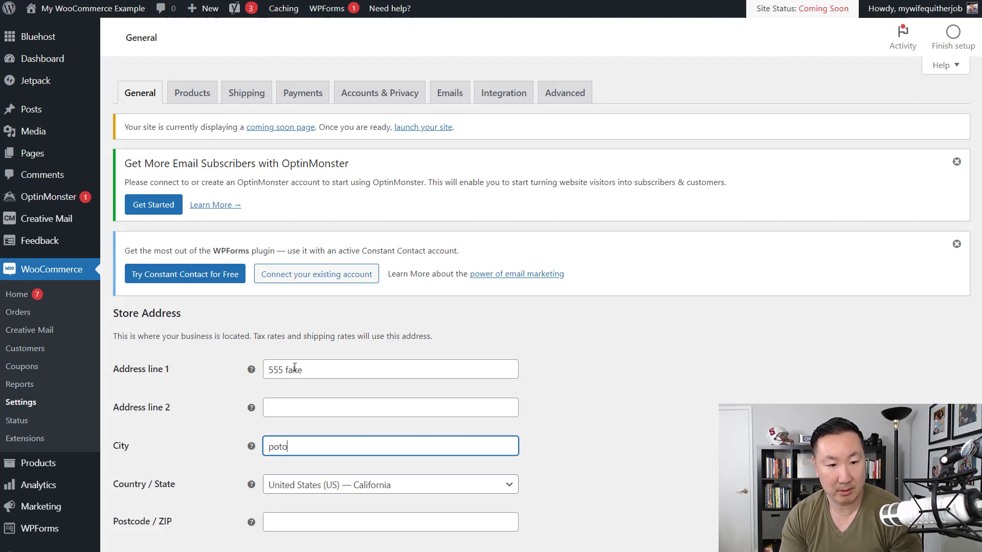
{"action": "type", "text": "mac"}
{"action": "scroll", "coordinate": [342, 386], "scroll_direction": "down", "scroll_amount": 5}
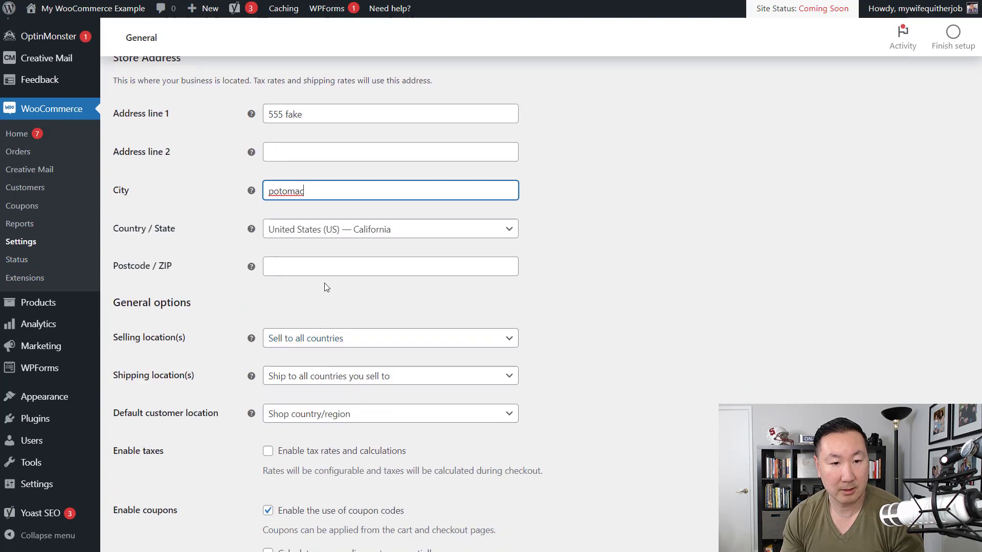
{"action": "left_click", "coordinate": [331, 269]}
{"action": "type", "text": "20854"}
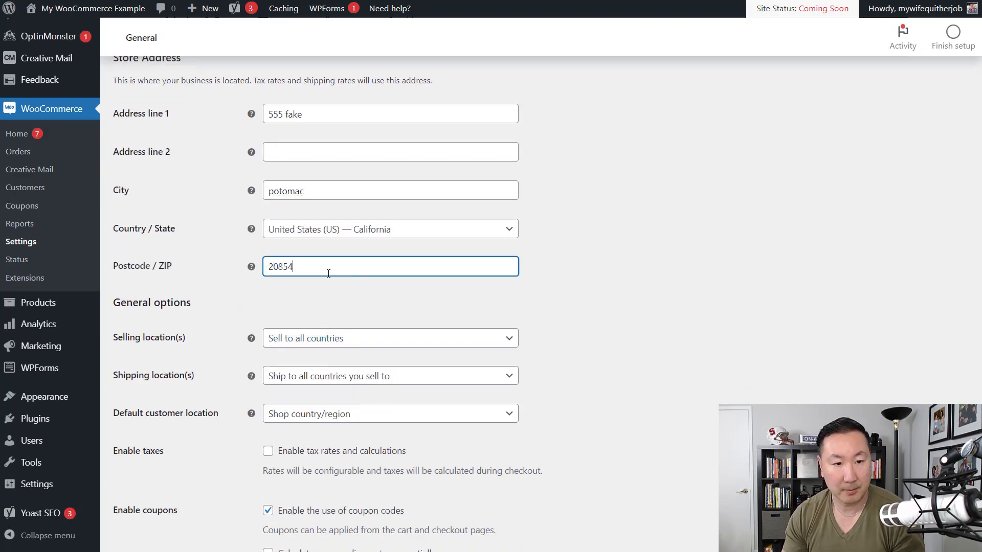
Review the general and currency options below the store address and save the settings
{"action": "scroll", "coordinate": [335, 307], "scroll_direction": "down", "scroll_amount": 3}
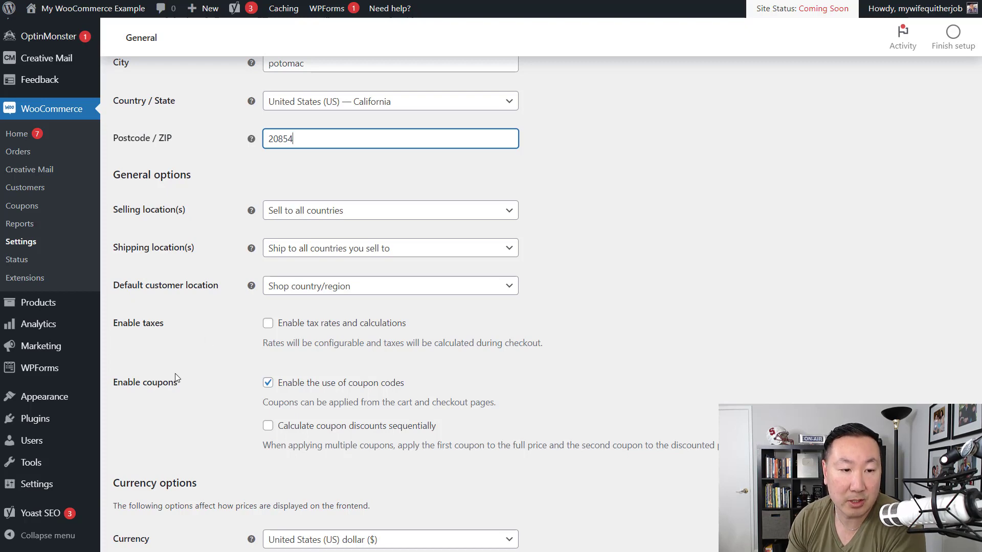
{"action": "scroll", "coordinate": [269, 319], "scroll_direction": "down", "scroll_amount": 5}
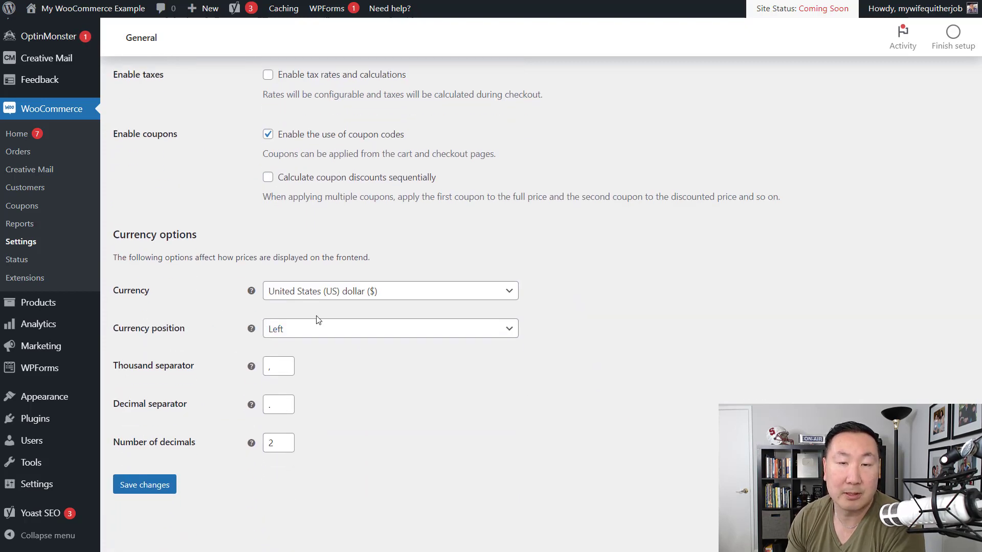
{"action": "left_click", "coordinate": [143, 483]}
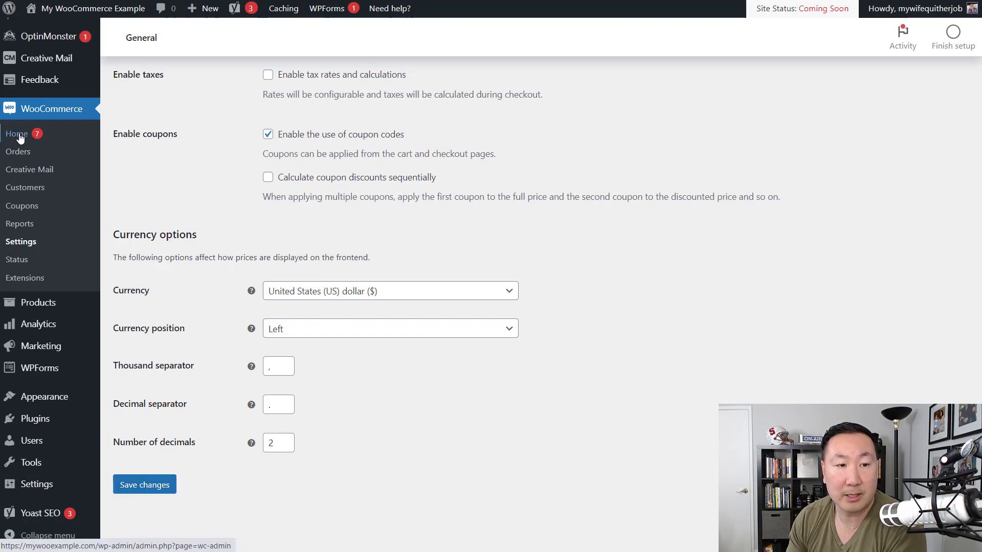
Return to the WooCommerce setup tasks and start adding a physical product, dismissing the product name guide
{"action": "left_click", "coordinate": [18, 135]}
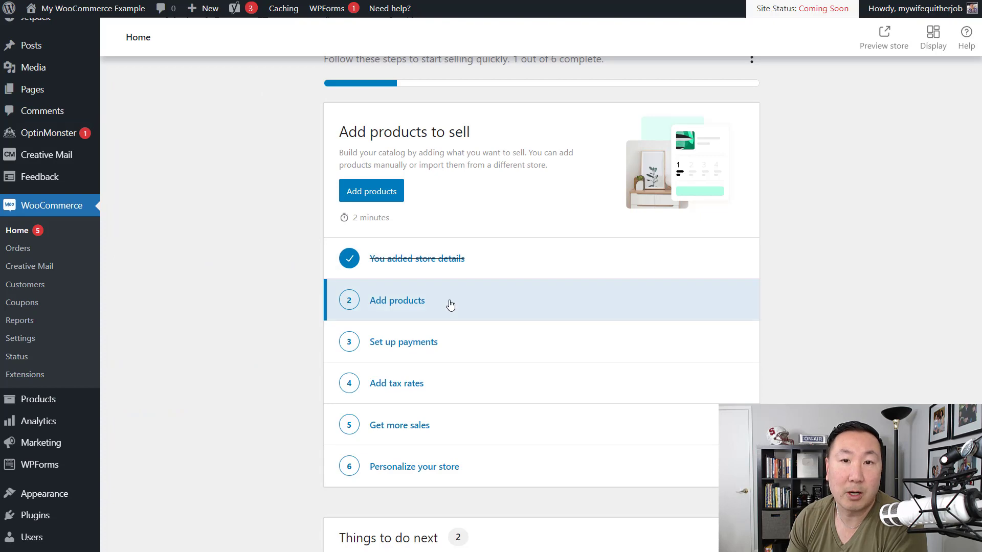
{"action": "left_click", "coordinate": [400, 305]}
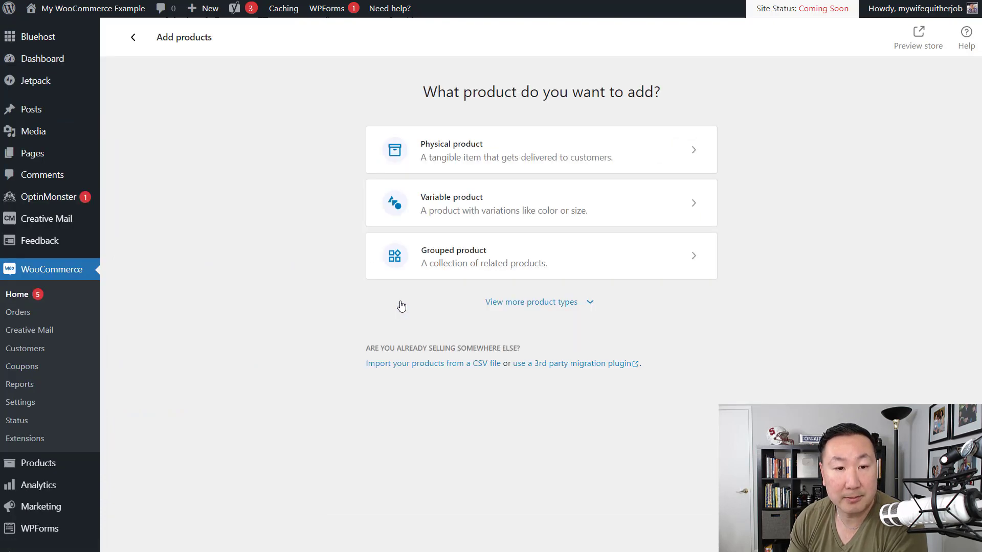
{"action": "left_click", "coordinate": [578, 157]}
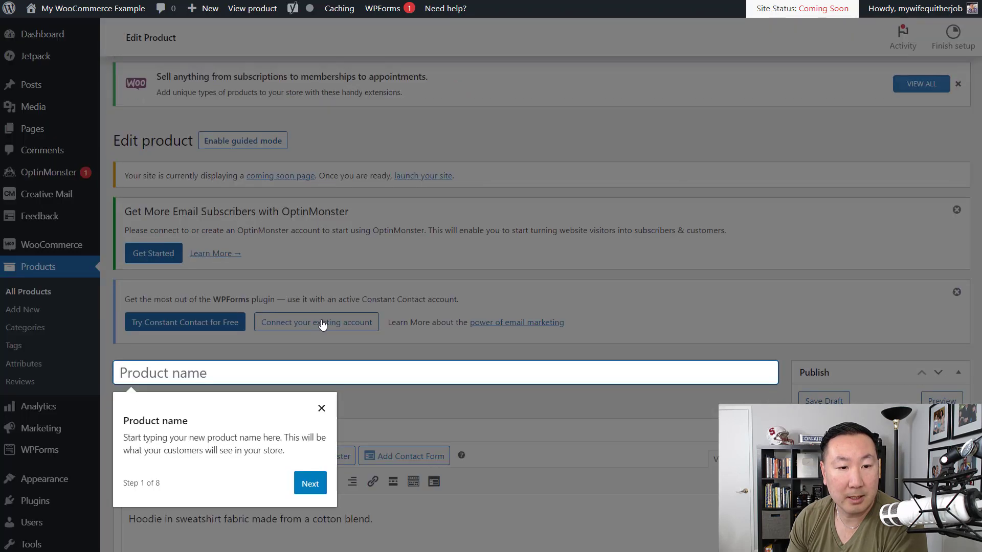
{"action": "left_click", "coordinate": [321, 410]}
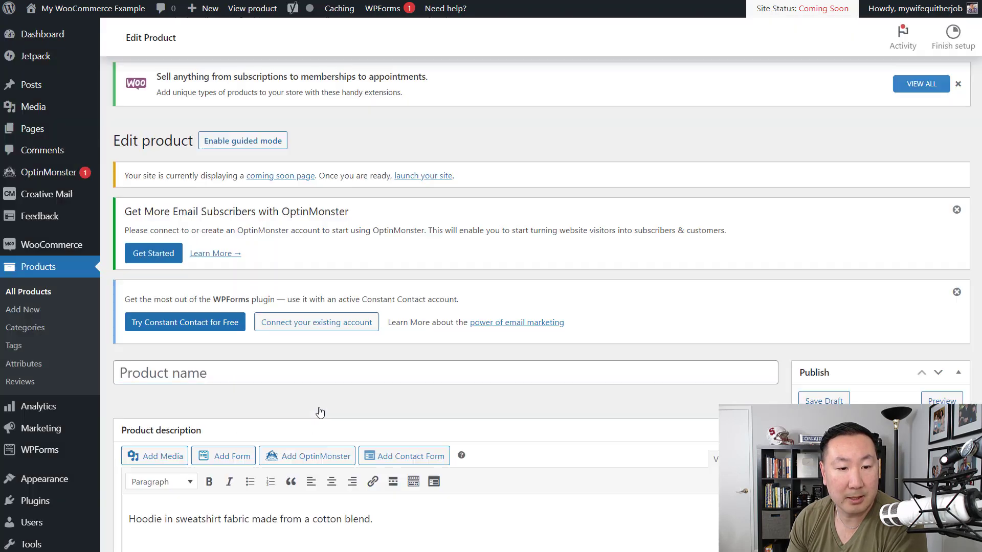
Name the new product "Kid In Charge TShirt"
{"action": "left_click", "coordinate": [289, 379]}
{"action": "type", "text": "Kid In Char"}
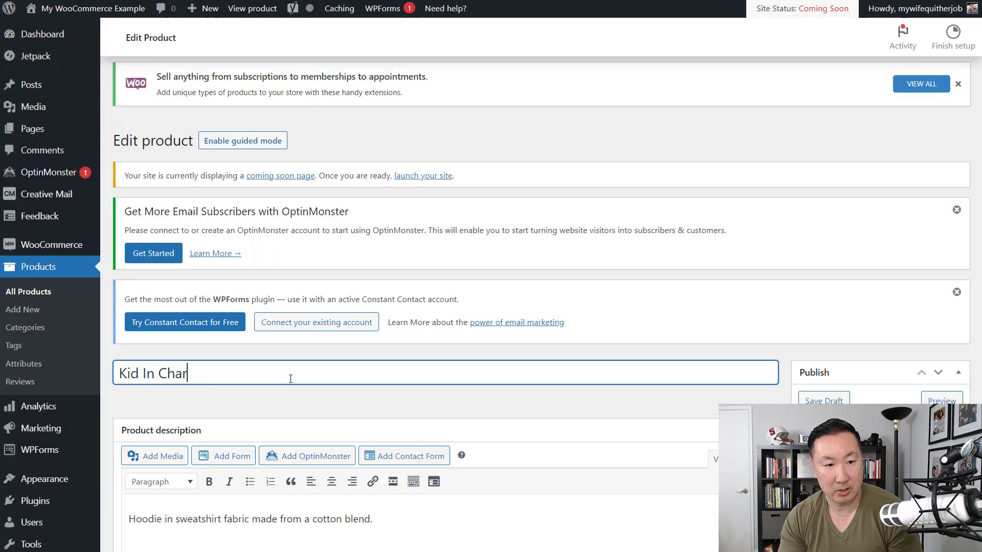
{"action": "type", "text": "ge TShirt"}
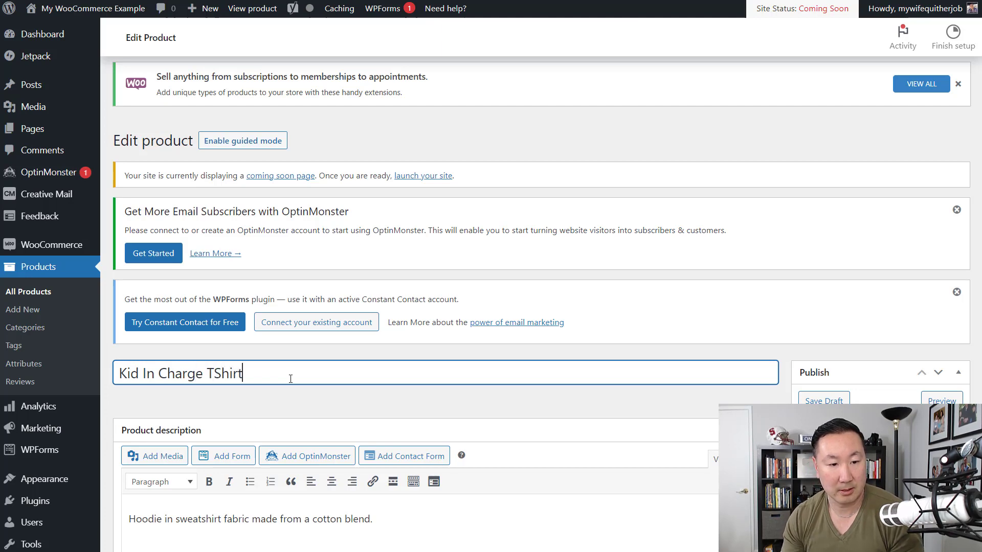
Look through the product's description, SEO and short description sections and publish the Kid In Charge TShirt product
{"action": "scroll", "coordinate": [286, 376], "scroll_direction": "down", "scroll_amount": 3}
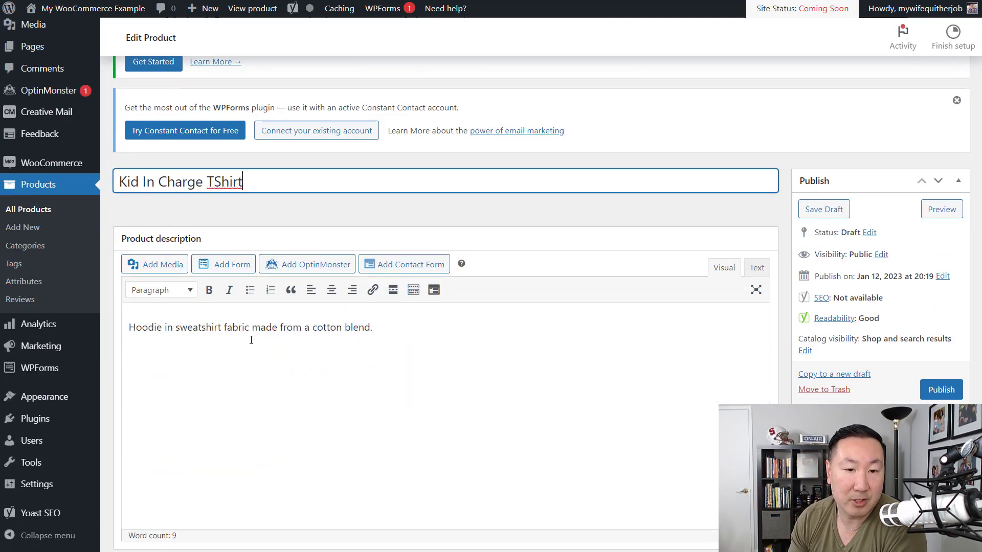
{"action": "scroll", "coordinate": [357, 368], "scroll_direction": "down", "scroll_amount": 6}
{"action": "scroll", "coordinate": [365, 366], "scroll_direction": "down", "scroll_amount": 12}
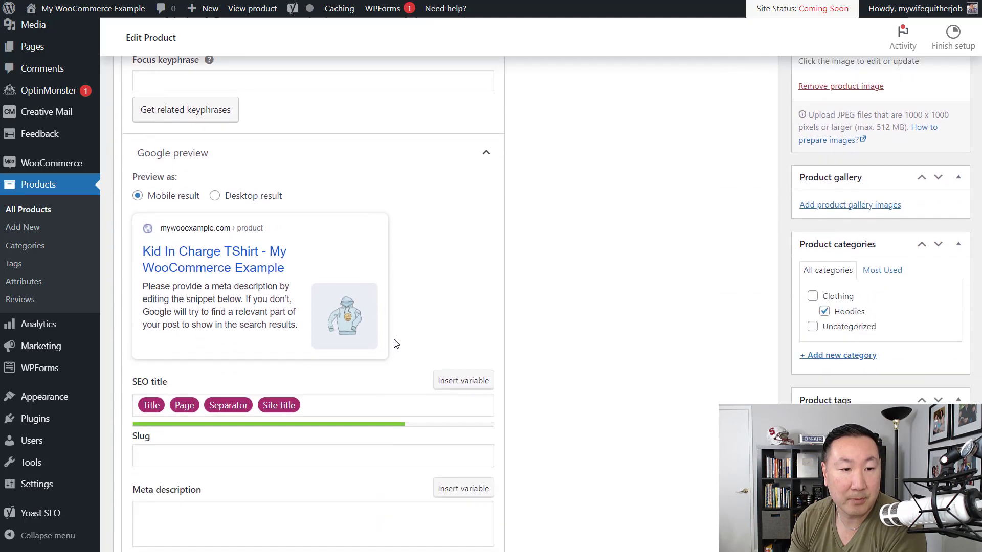
{"action": "scroll", "coordinate": [402, 336], "scroll_direction": "down", "scroll_amount": 6}
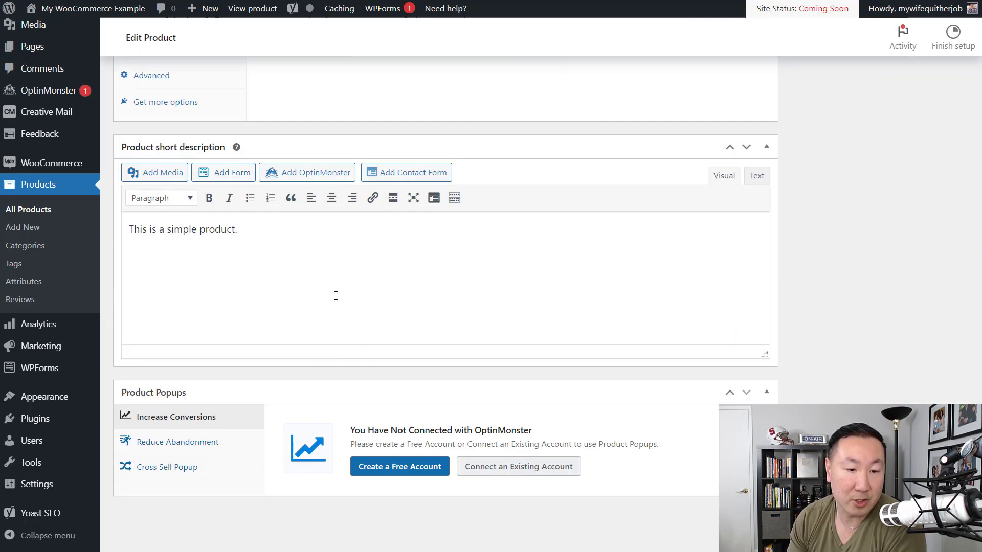
{"action": "scroll", "coordinate": [419, 278], "scroll_direction": "up", "scroll_amount": 20}
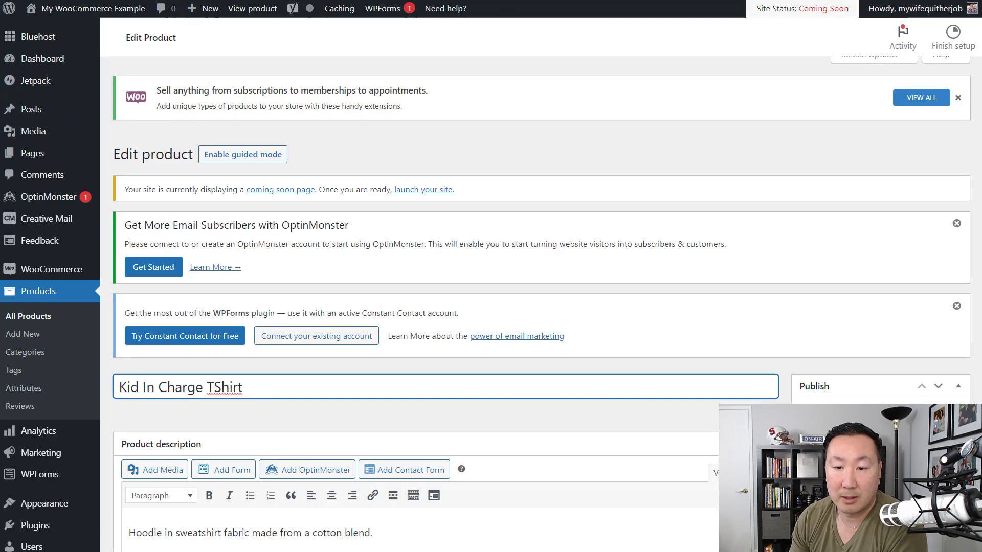
{"action": "scroll", "coordinate": [930, 403], "scroll_direction": "down", "scroll_amount": 3}
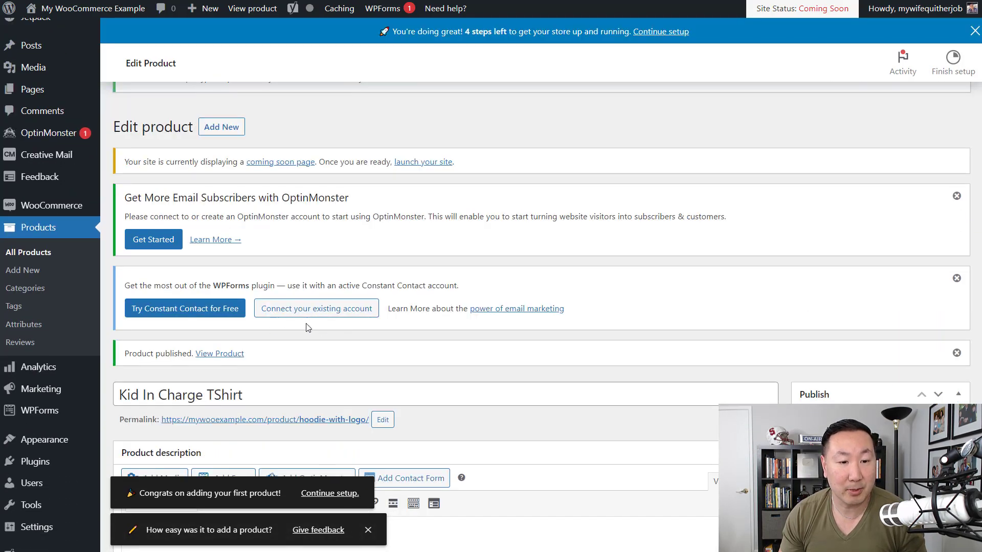
{"action": "scroll", "coordinate": [307, 327], "scroll_direction": "down", "scroll_amount": 2}
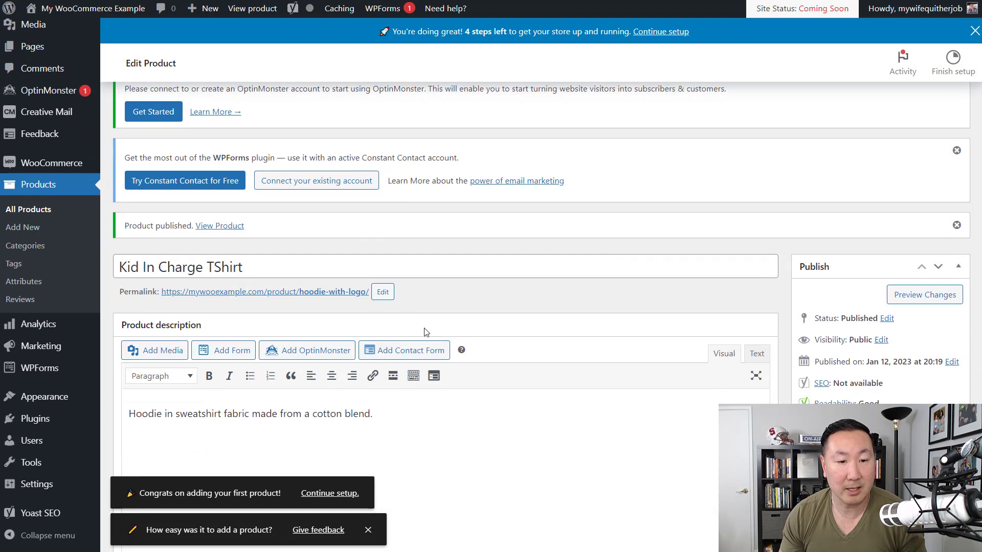
View the published Kid In Charge TShirt page in the store, add one to the cart and open the cart
{"action": "left_click", "coordinate": [298, 294]}
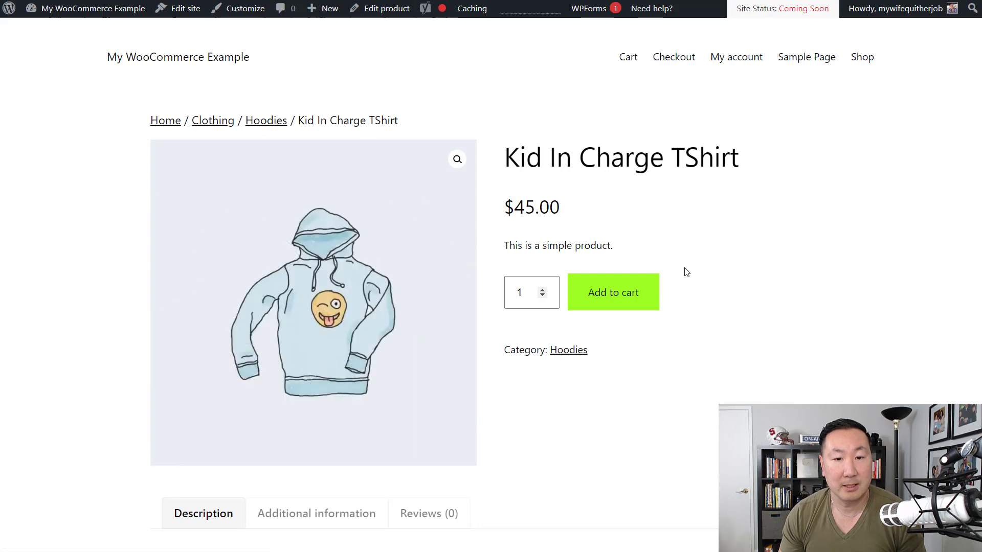
{"action": "scroll", "coordinate": [712, 293], "scroll_direction": "down", "scroll_amount": 3}
{"action": "scroll", "coordinate": [719, 300], "scroll_direction": "up", "scroll_amount": 3}
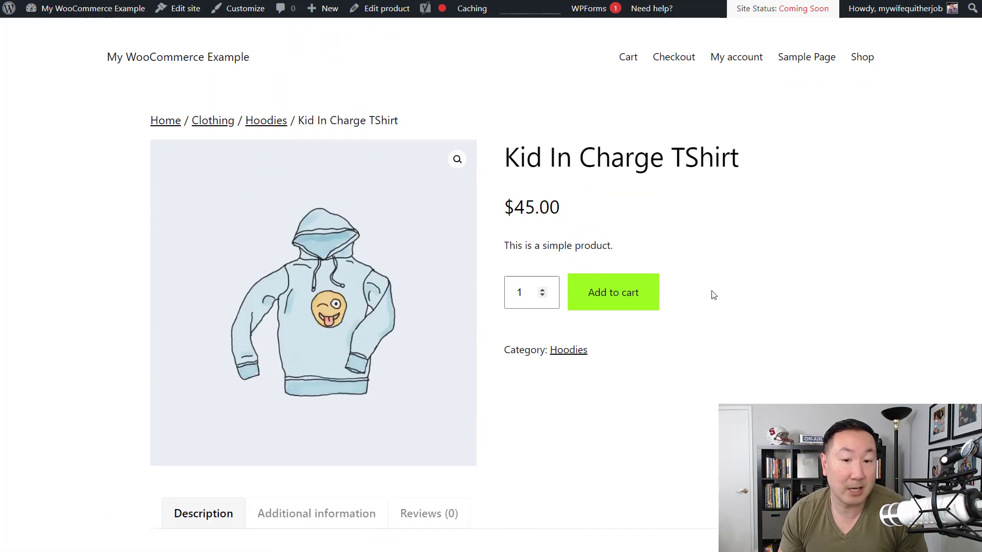
{"action": "left_click", "coordinate": [618, 296]}
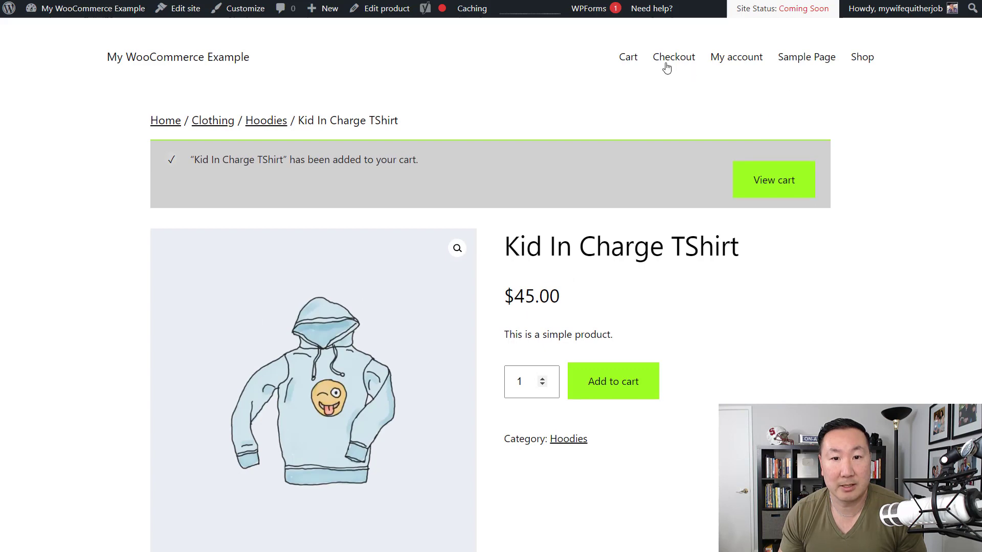
{"action": "left_click", "coordinate": [627, 57]}
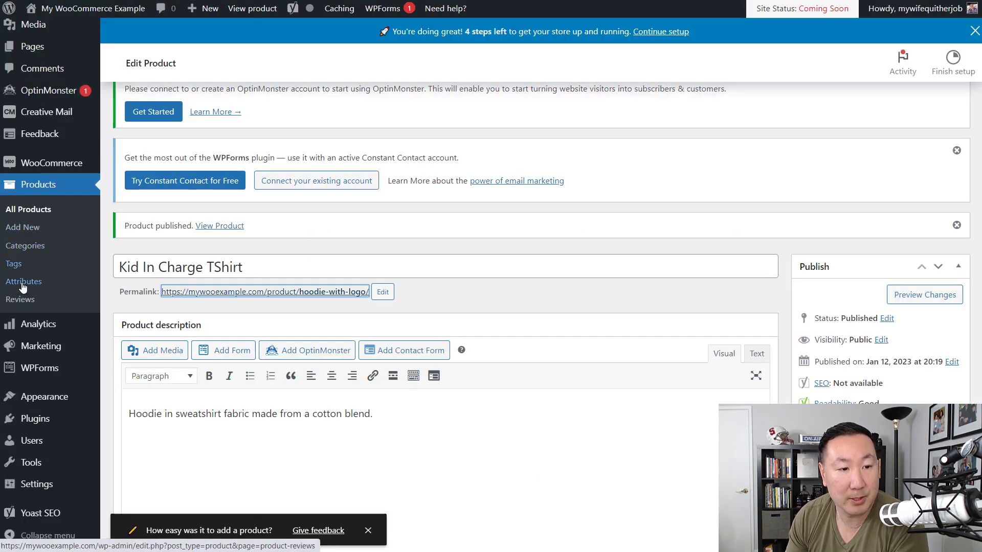
Return to the WooCommerce home page and review the remaining store setup tasks
{"action": "left_click", "coordinate": [50, 166]}
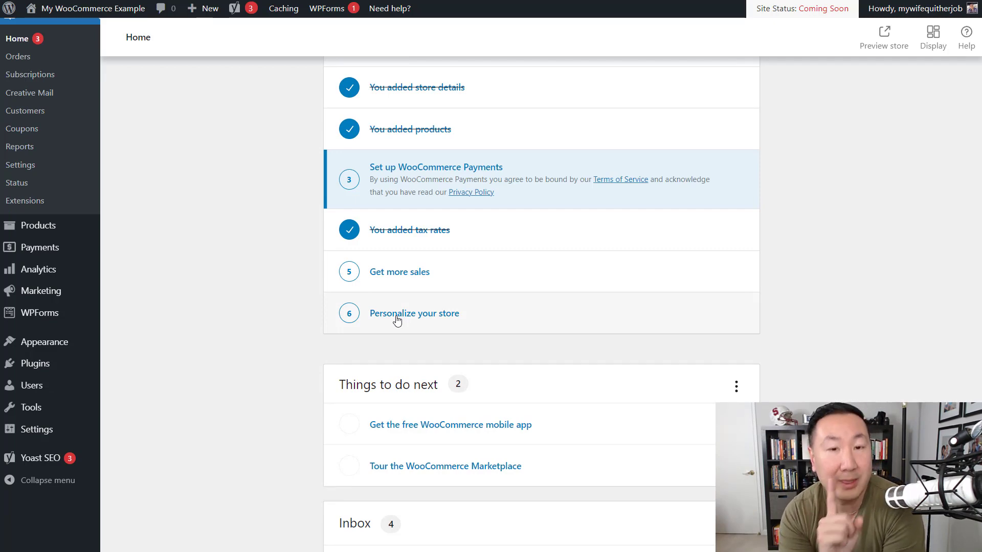
{"action": "scroll", "coordinate": [419, 322], "scroll_direction": "up", "scroll_amount": 5}
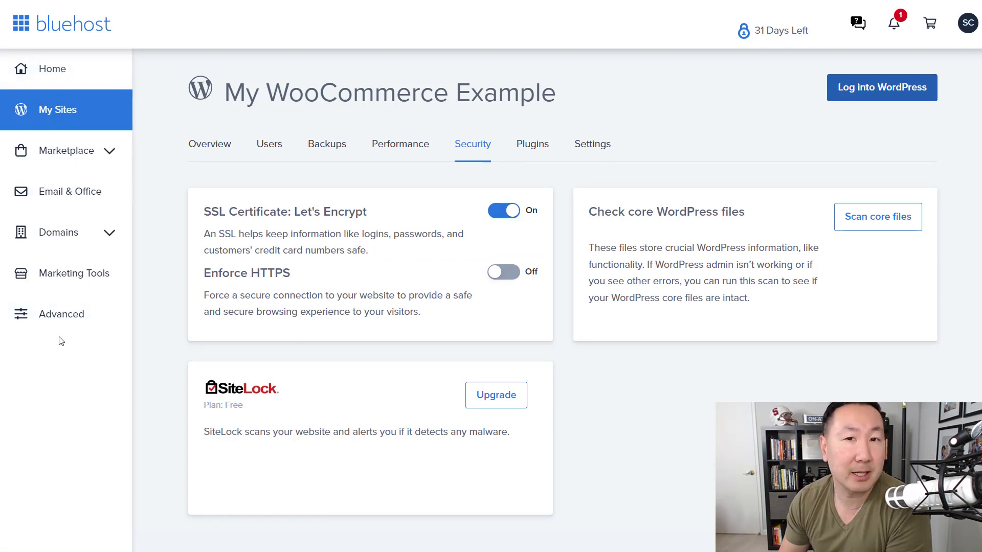
Switch to Bluehost, open the email accounts management in the advanced hosting tools and view the form for creating an account
{"action": "left_click", "coordinate": [69, 322]}
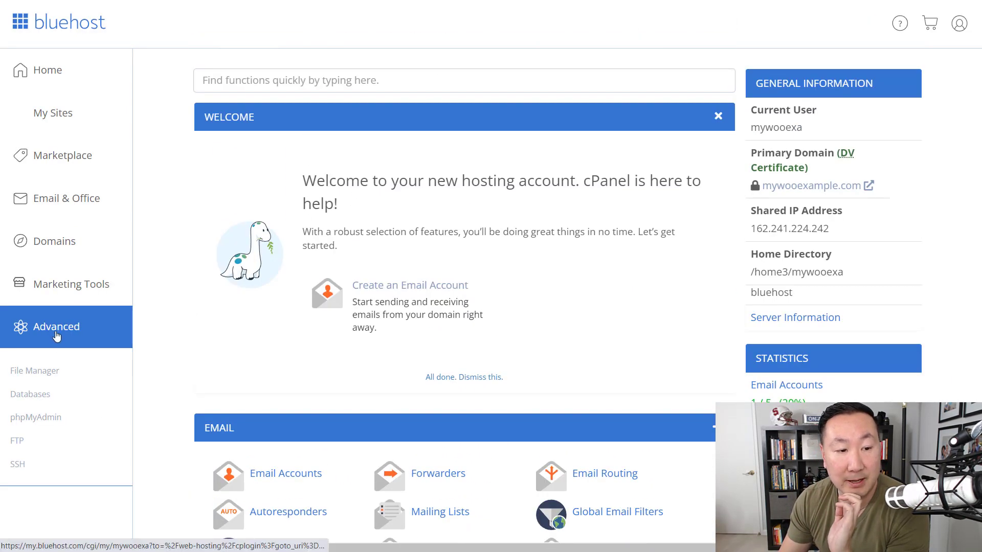
{"action": "scroll", "coordinate": [205, 332], "scroll_direction": "down", "scroll_amount": 5}
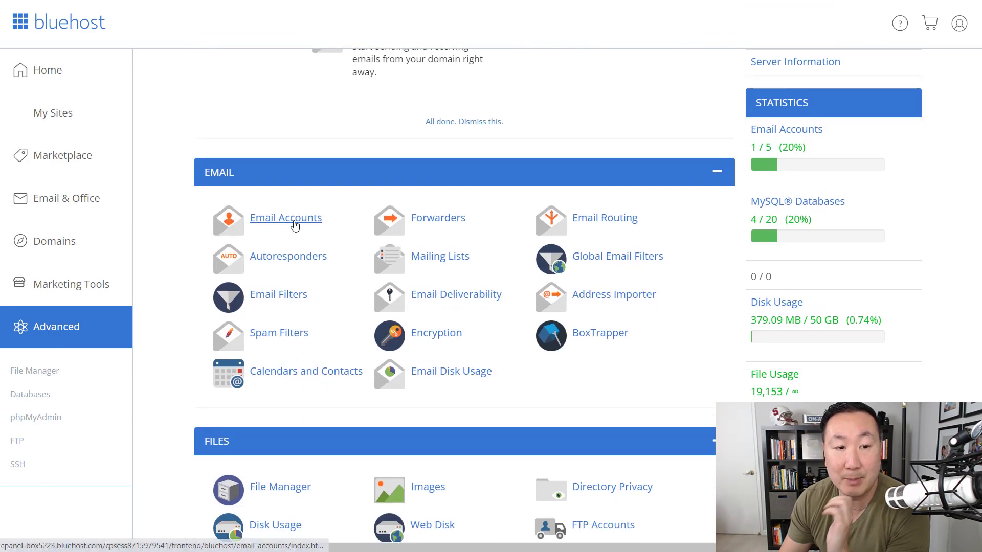
{"action": "left_click", "coordinate": [295, 225]}
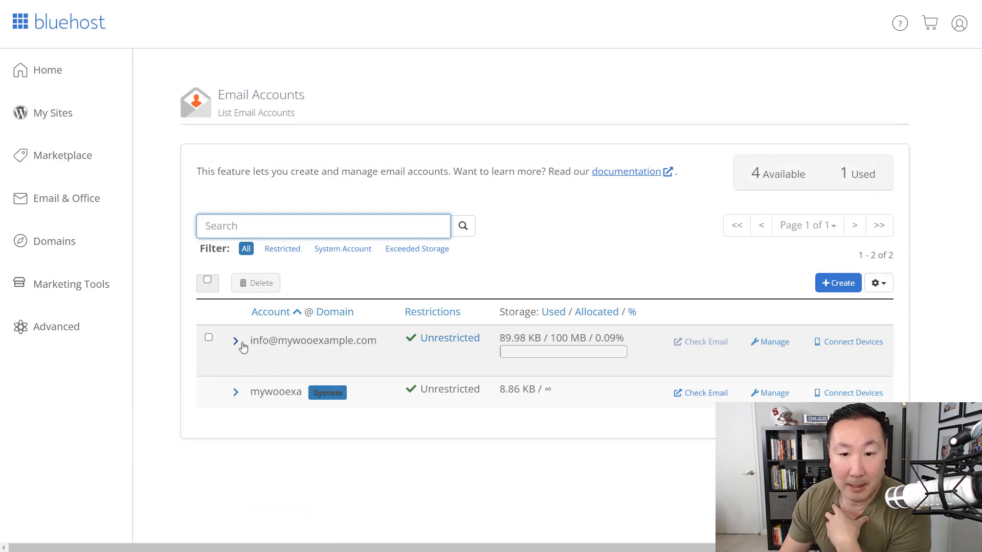
{"action": "left_click", "coordinate": [839, 285]}
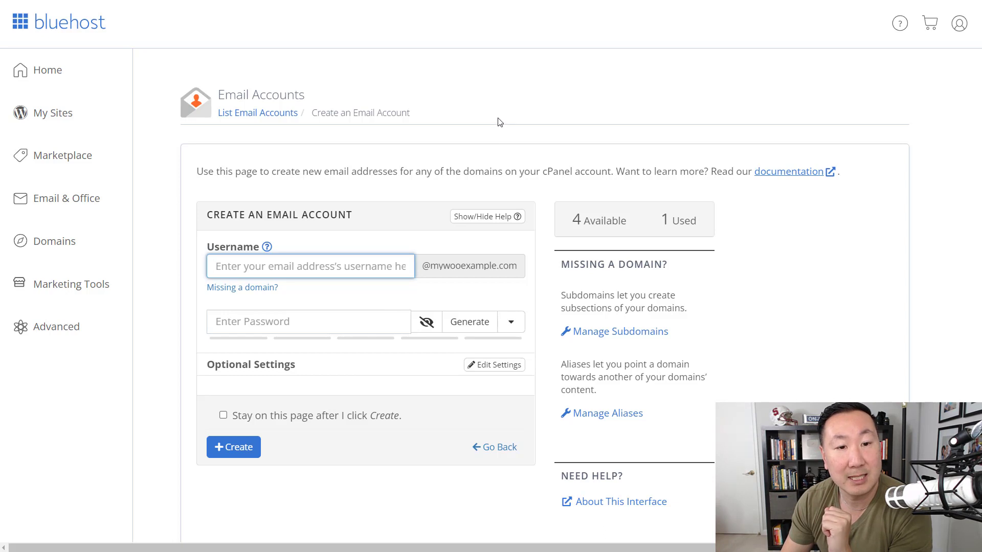
Go back to the email accounts list, open webmail for the store's info mailbox and view its forwarders
{"action": "key", "text": "alt+Left"}
{"action": "scroll", "coordinate": [451, 251], "scroll_direction": "down", "scroll_amount": 1}
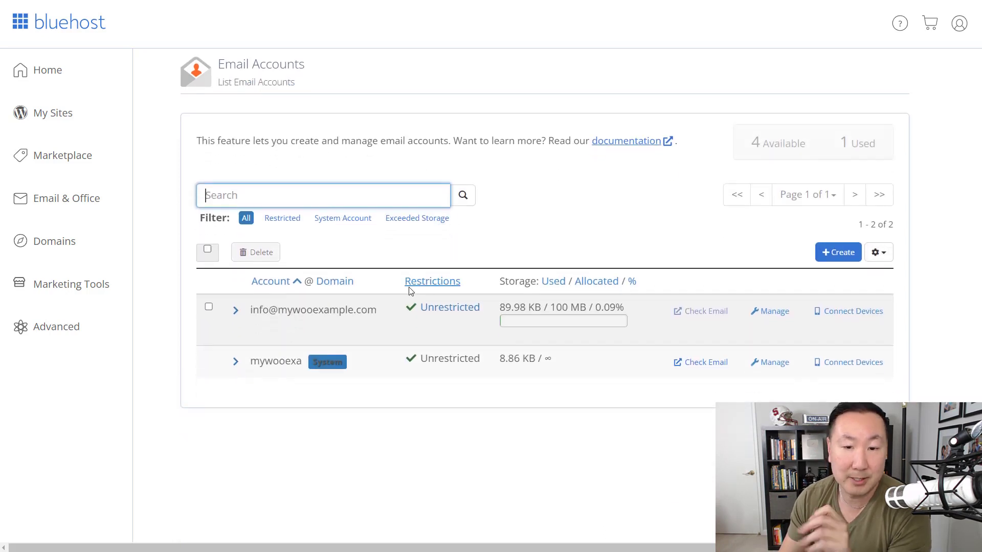
{"action": "left_click", "coordinate": [688, 315]}
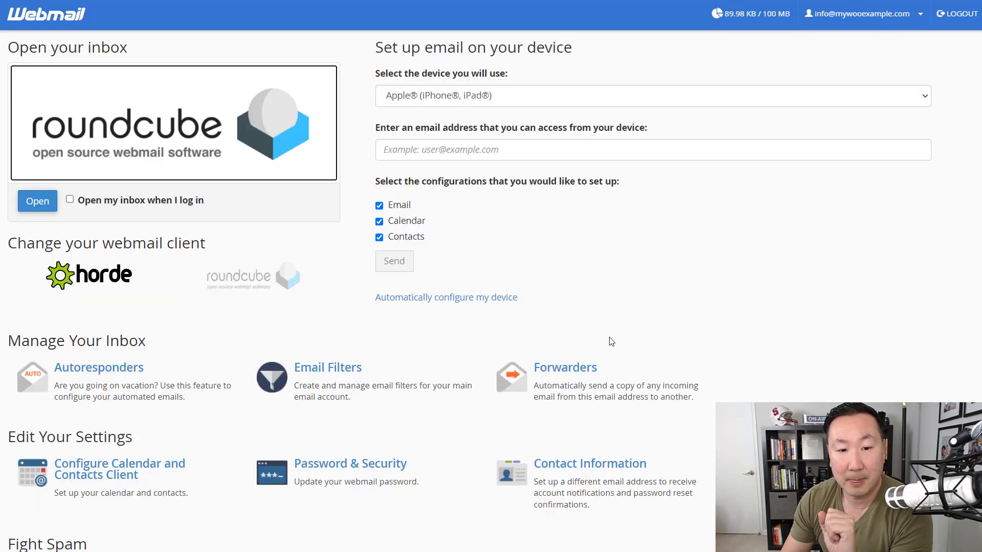
{"action": "left_click", "coordinate": [558, 369]}
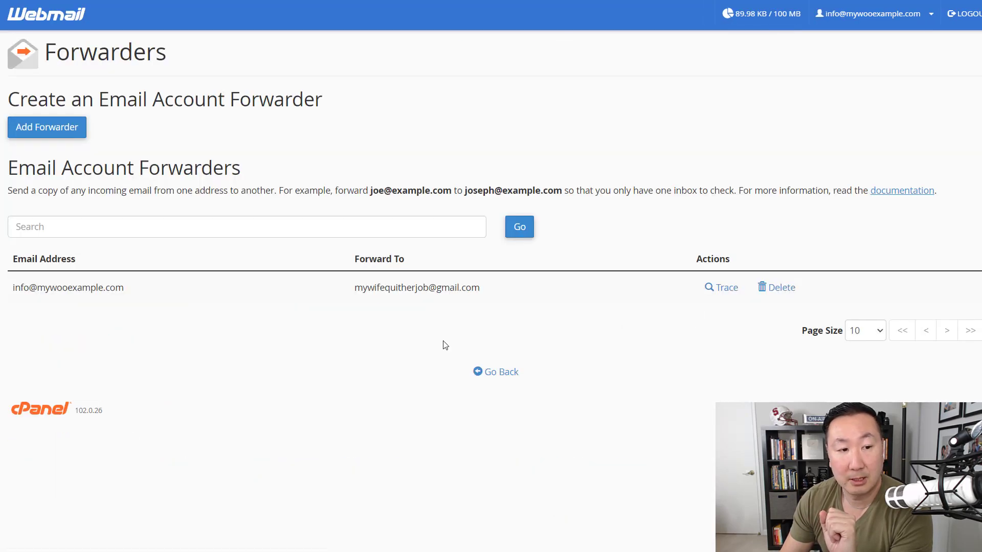